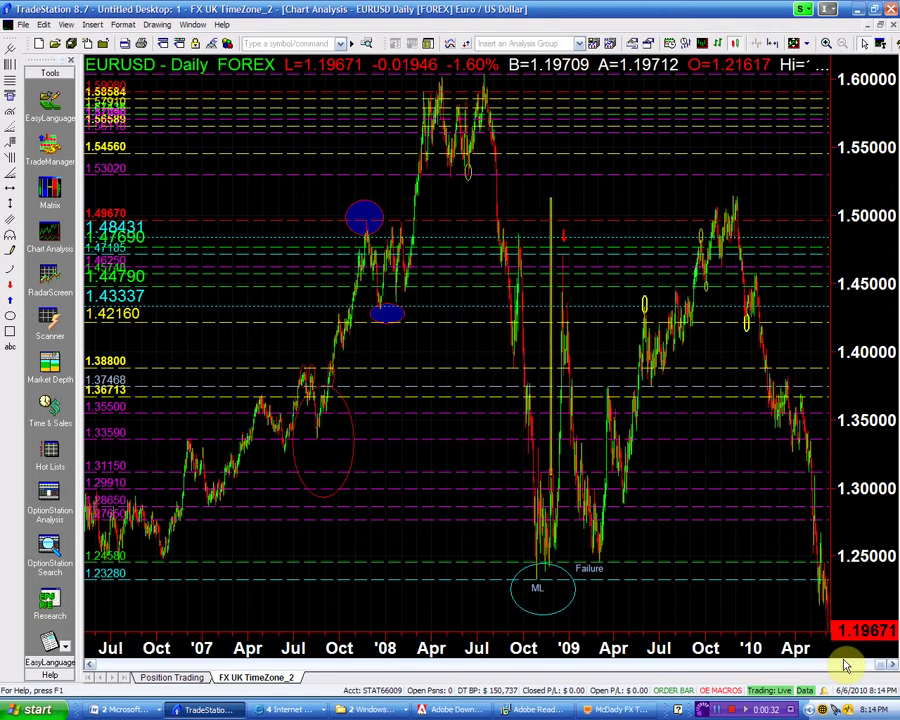
# - Review the EURUSD Daily chart's price history and bring up the EURUSD Weekly chart
pyautogui.scroll(1, 843, 665)
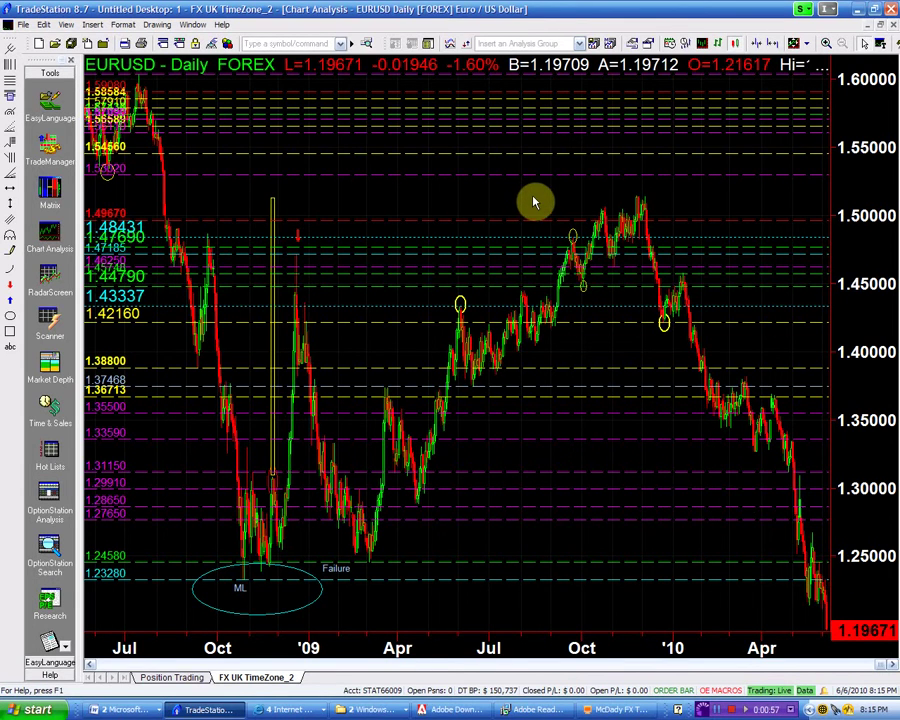
pyautogui.scroll(-2, 533, 203)
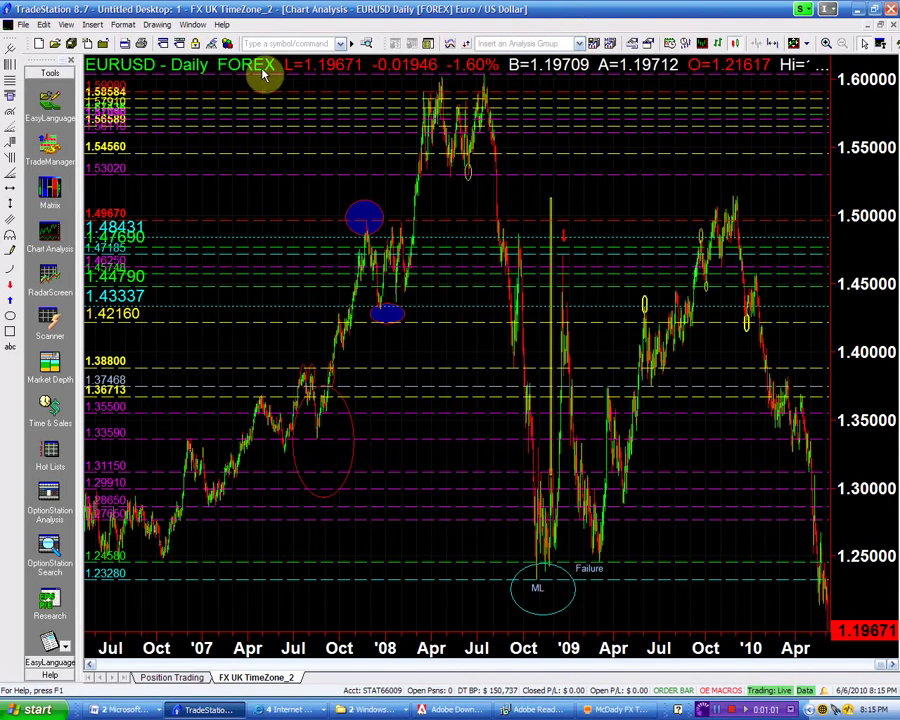
pyautogui.click(195, 27)
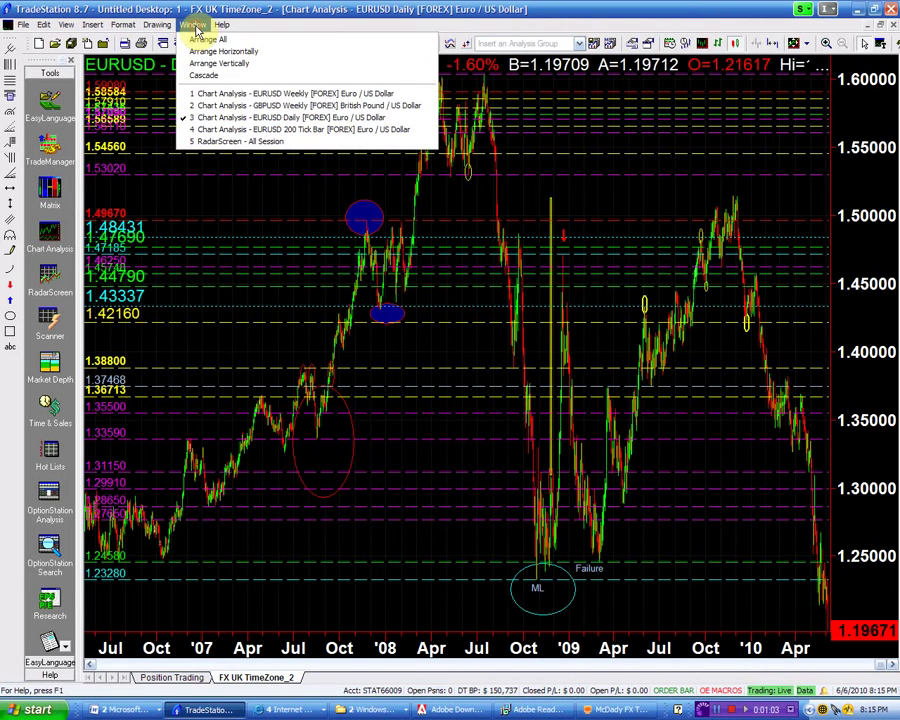
pyautogui.click(206, 93)
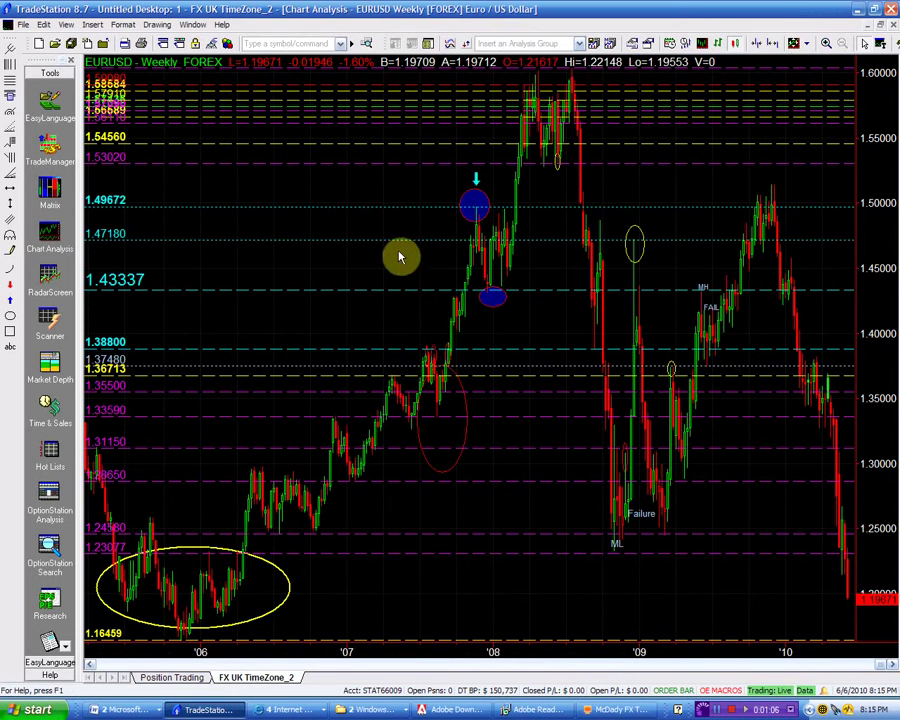
# - Move the horizontal line just below the ML label on the weekly chart to 1.23293
pyautogui.click(576, 551)
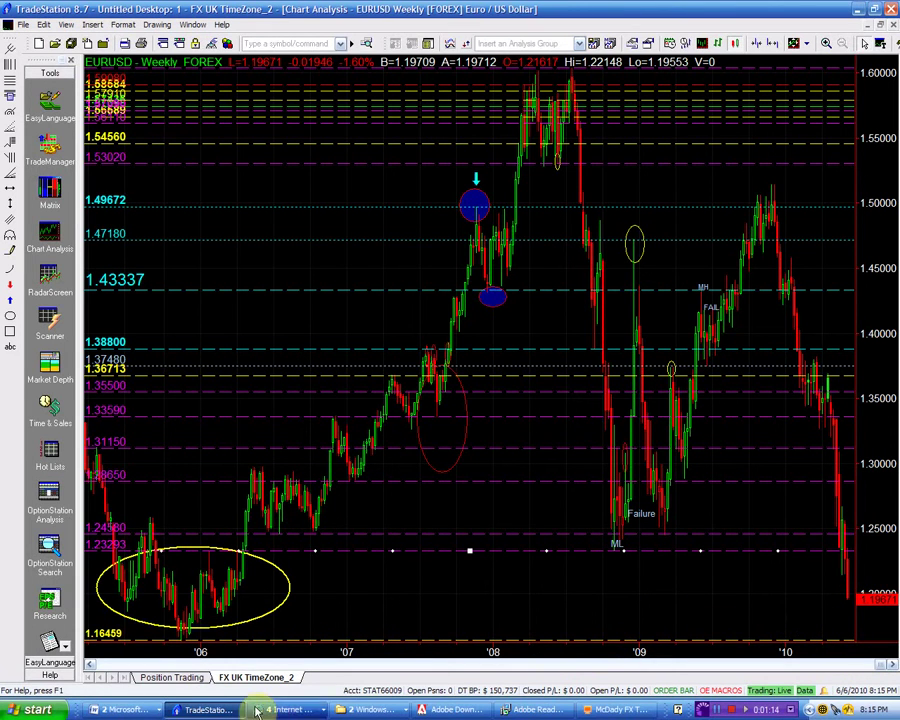
pyautogui.click(183, 519)
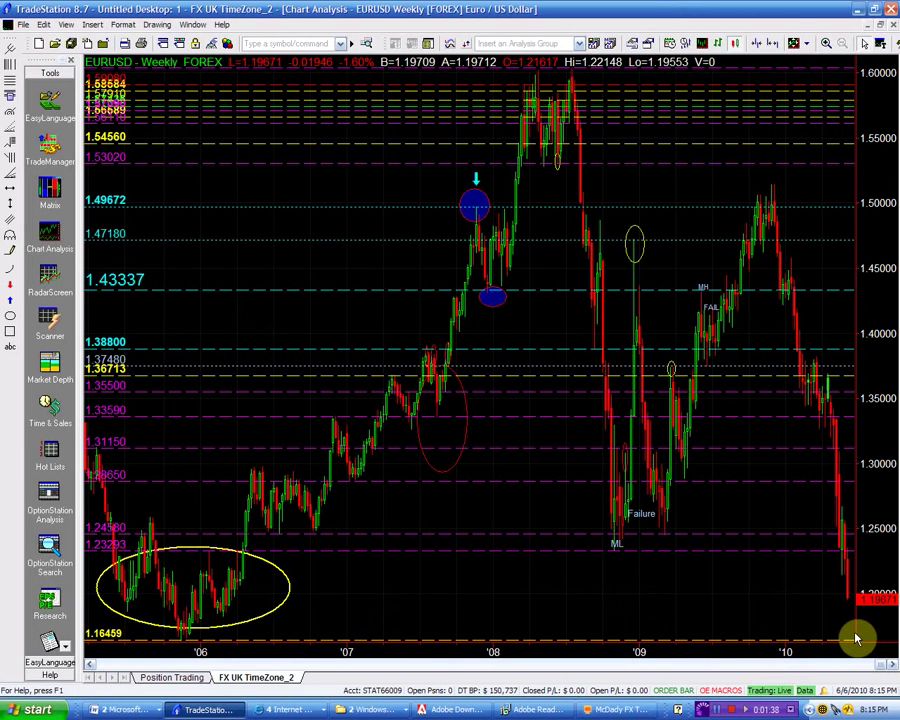
pyautogui.scroll(-5, 857, 638)
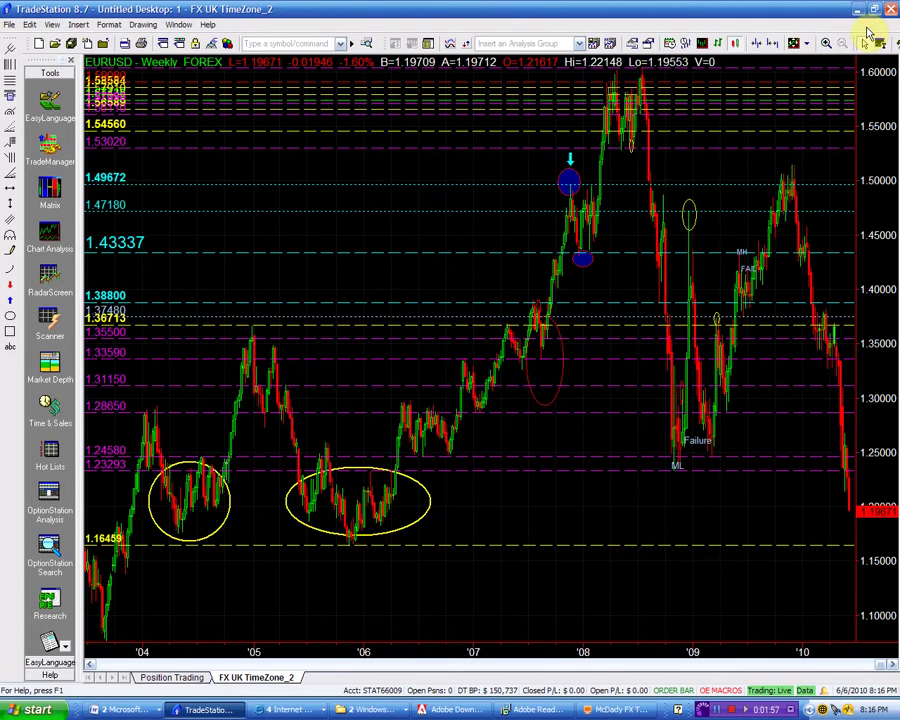
# - Return to the EURUSD Daily chart and examine the latest decline into June against the preceding months' price action and key levels
pyautogui.click(872, 22)
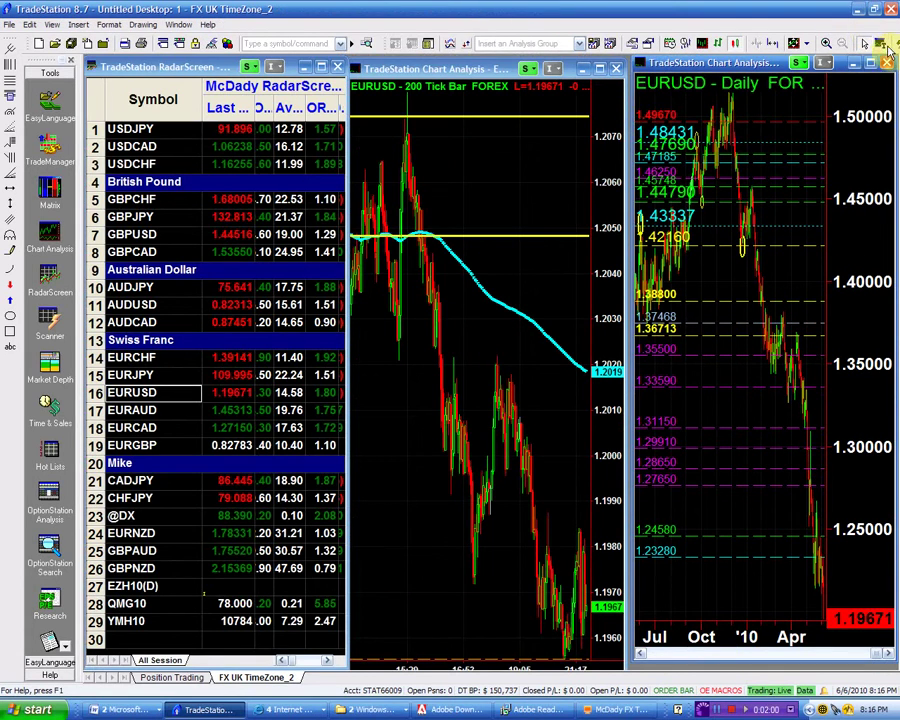
pyautogui.click(873, 63)
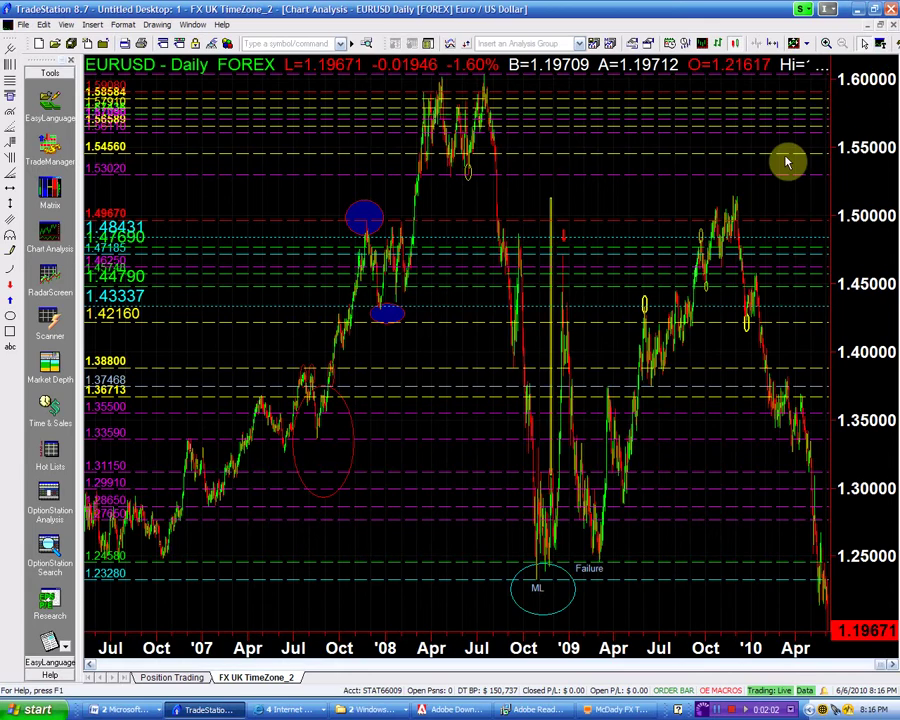
pyautogui.scroll(8, 787, 162)
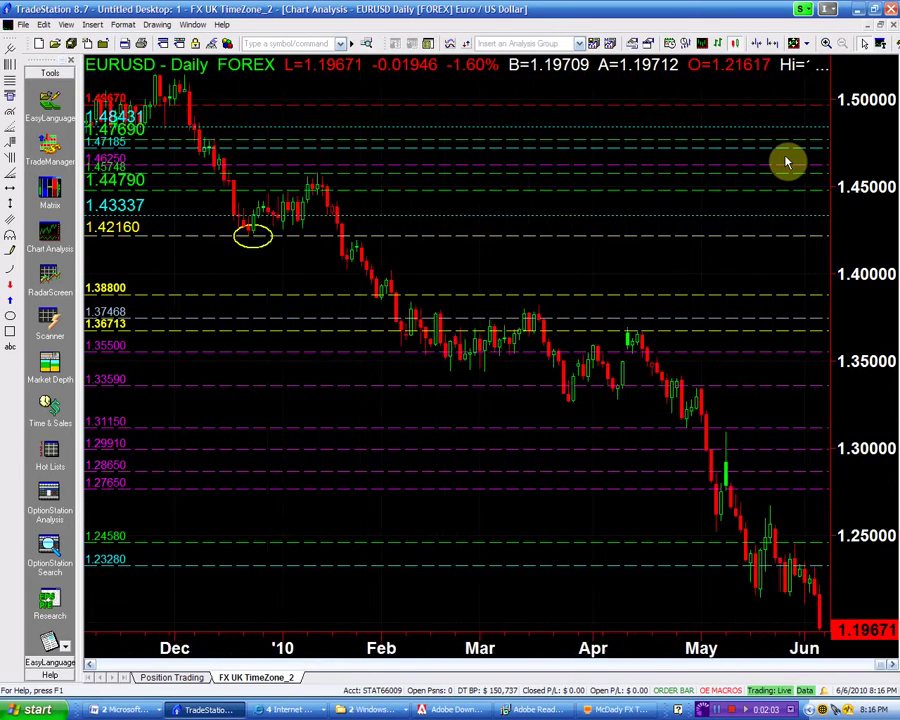
pyautogui.scroll(2, 787, 162)
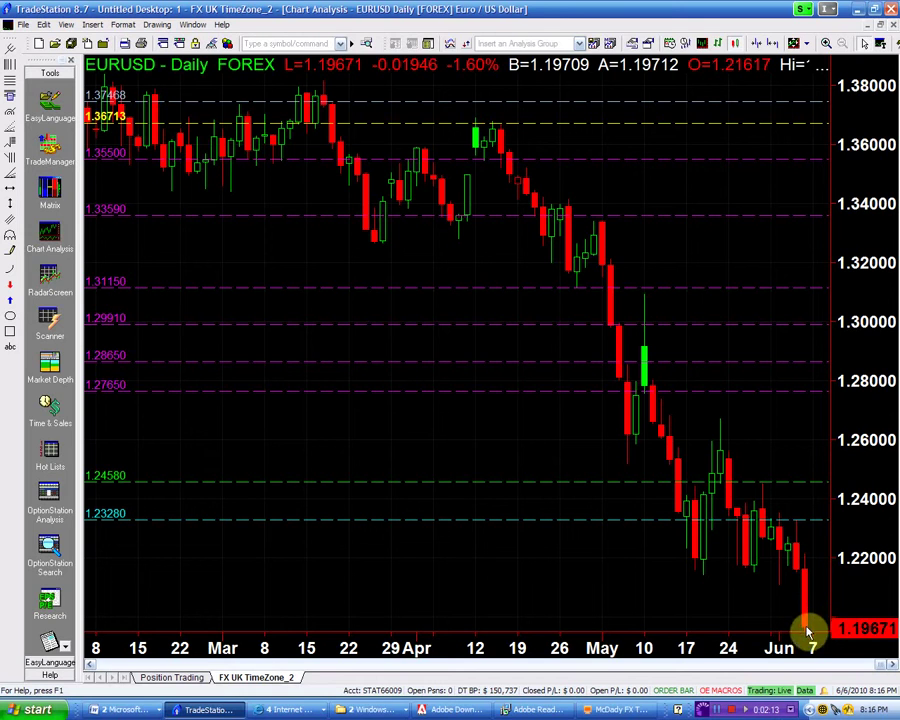
pyautogui.click(808, 437)
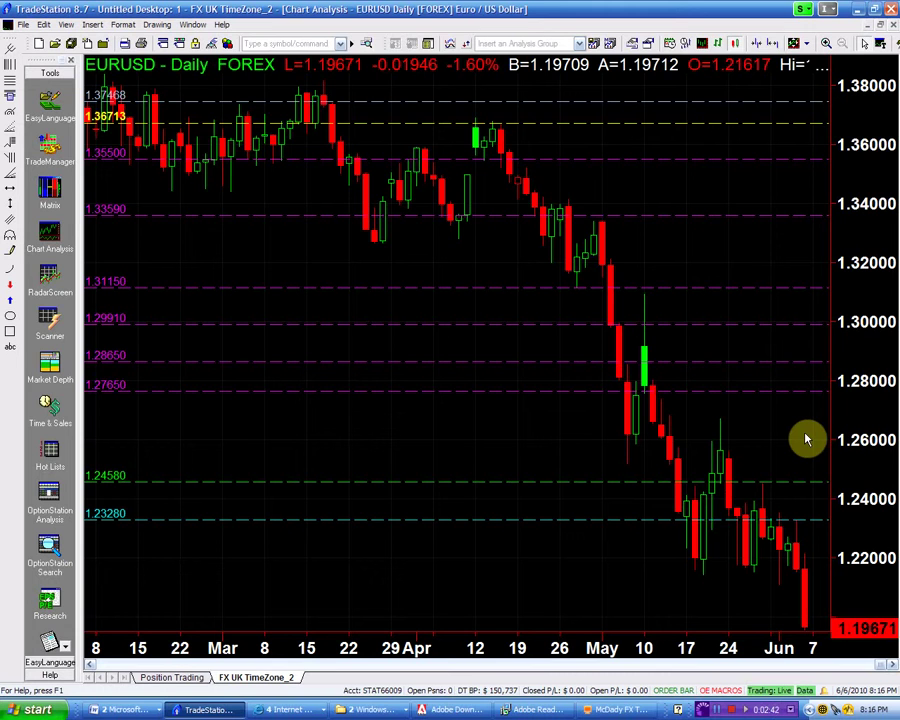
pyautogui.scroll(-8, 806, 439)
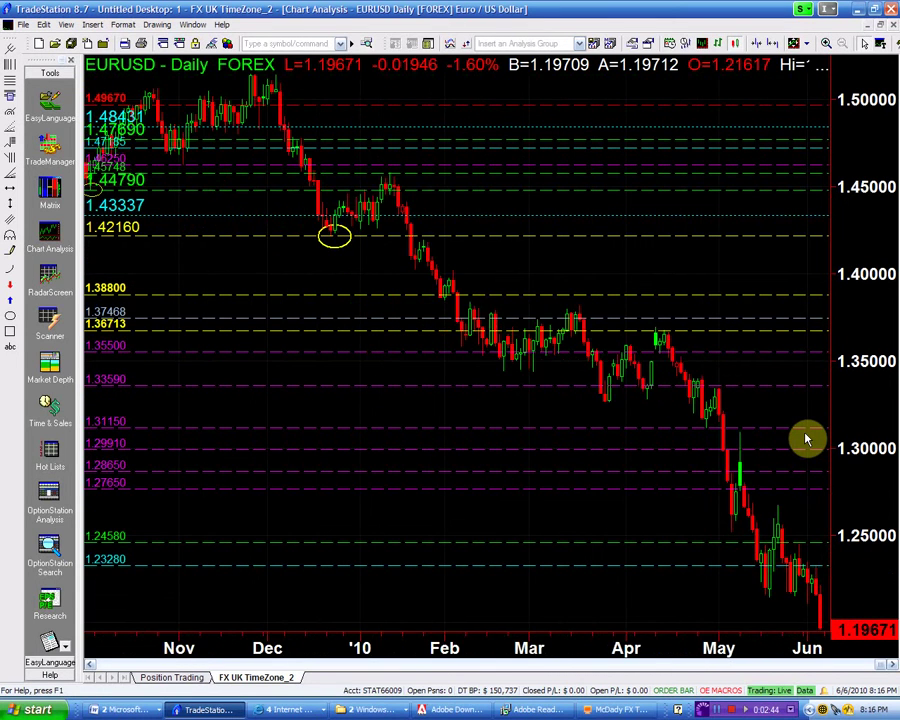
pyautogui.scroll(-2, 806, 439)
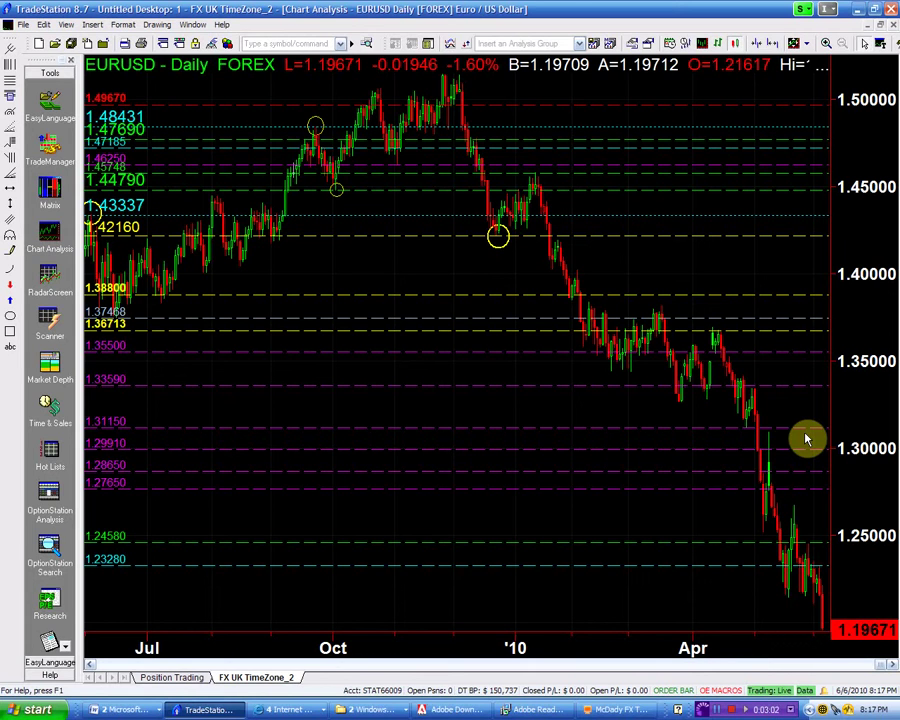
pyautogui.scroll(3, 806, 442)
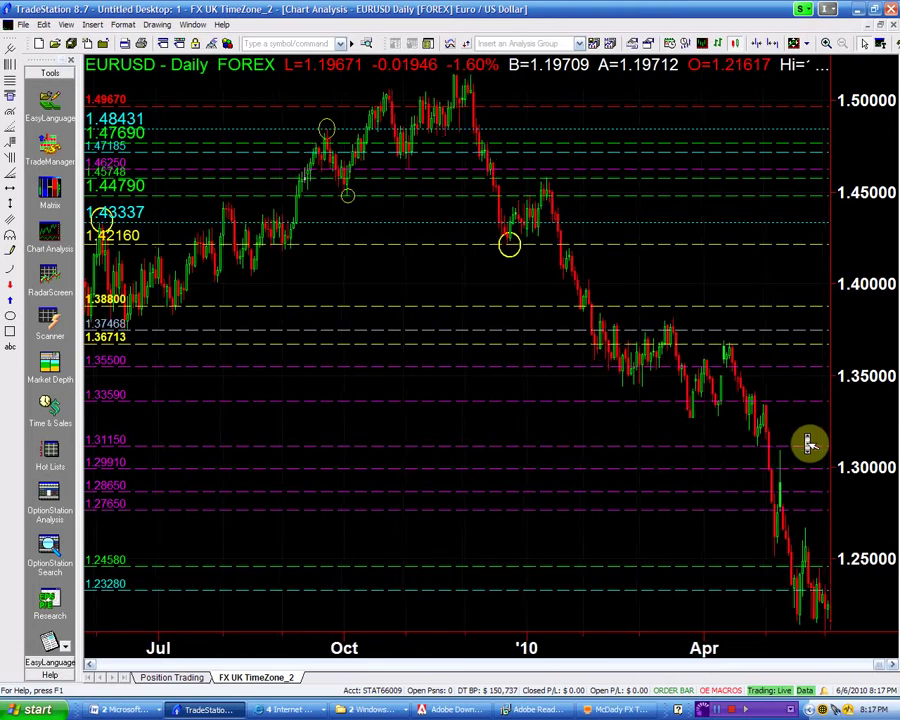
pyautogui.scroll(-3, 679, 447)
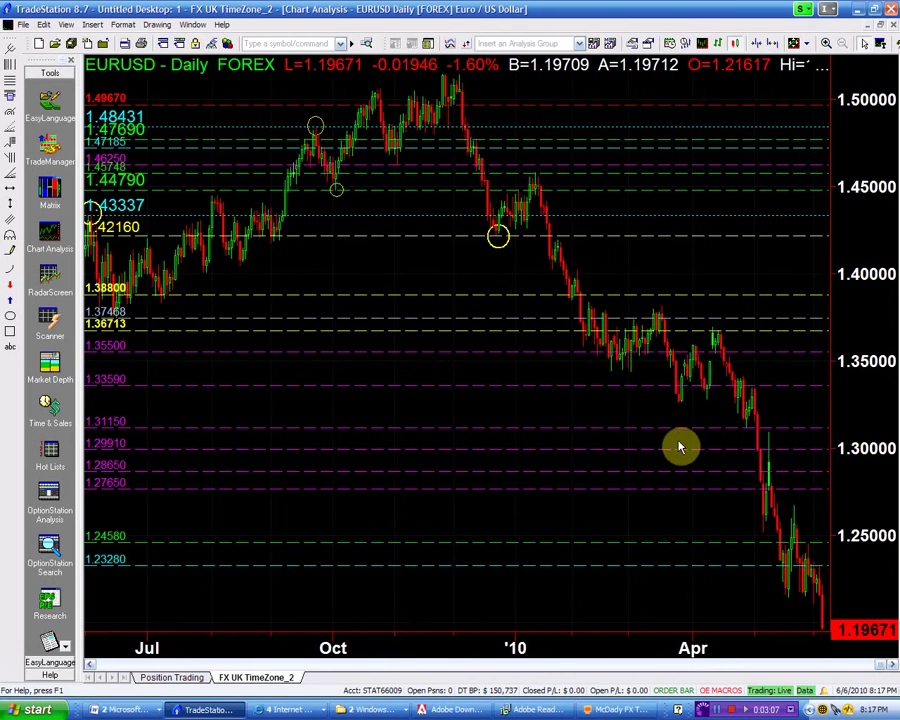
pyautogui.moveTo(823, 512)
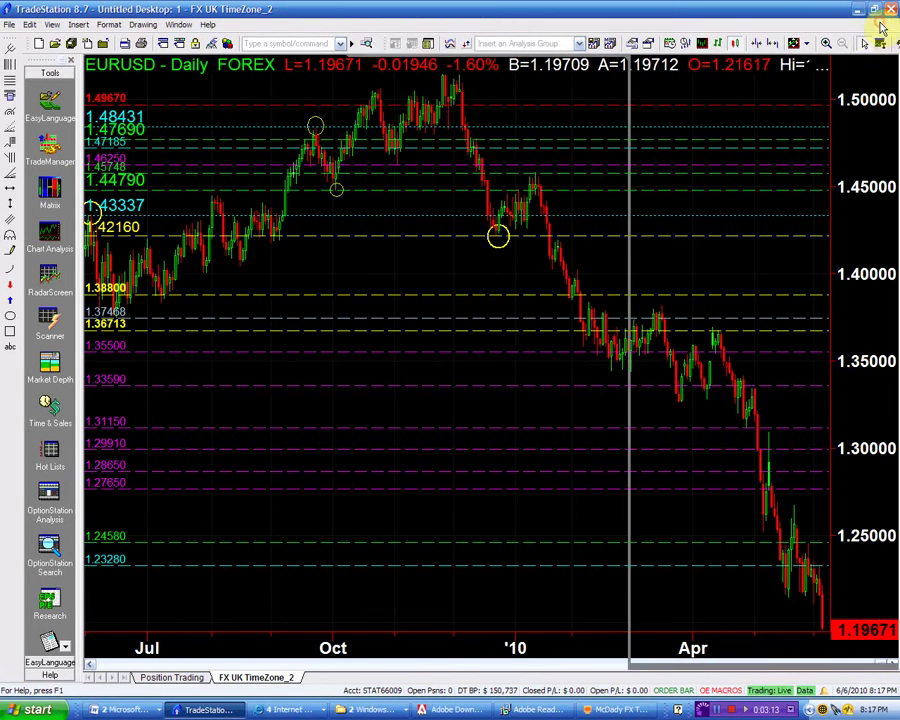
# - Set ShortPoint to 1.1955 in the McDady RadarScreen indicator inputs for EURUSD and apply it
pyautogui.click(882, 26)
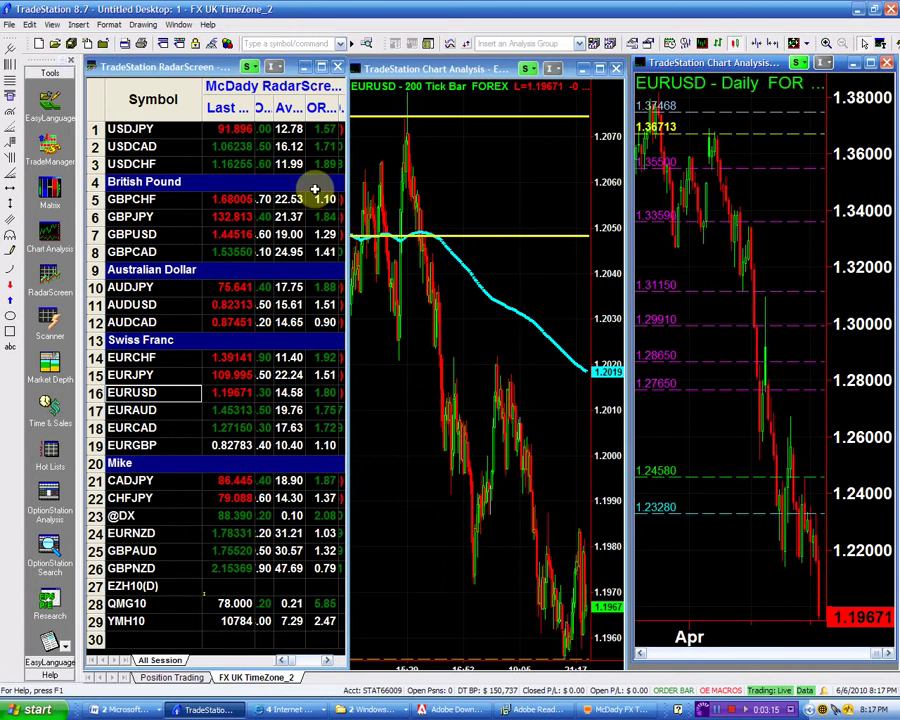
pyautogui.doubleClick(322, 394)
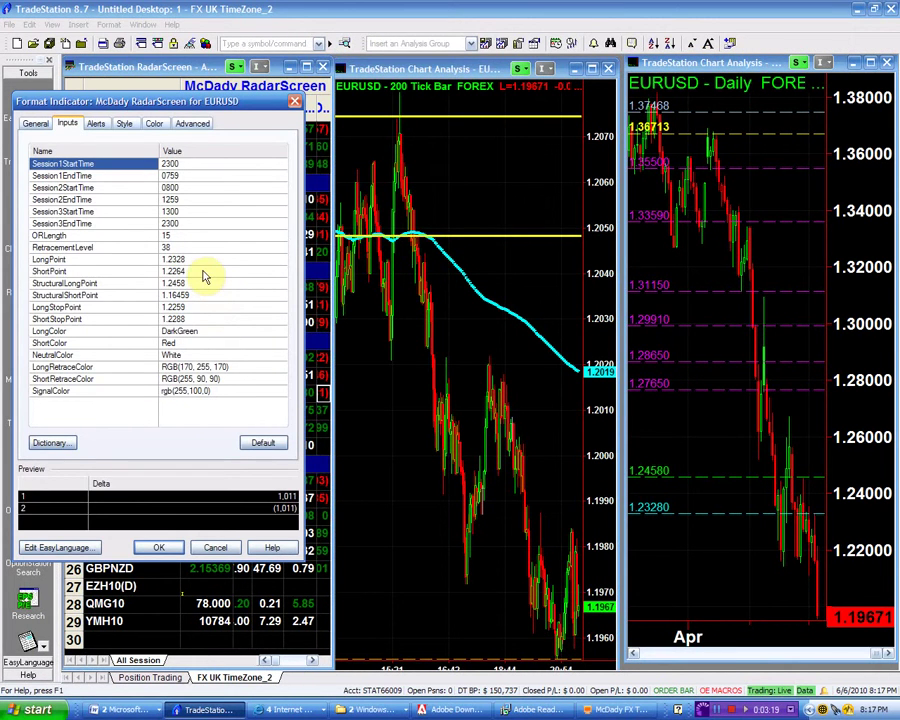
pyautogui.click(202, 271)
pyautogui.press('BackSpace')
pyautogui.press('BackSpace')
pyautogui.press('BackSpace')
pyautogui.press('BackSpace')
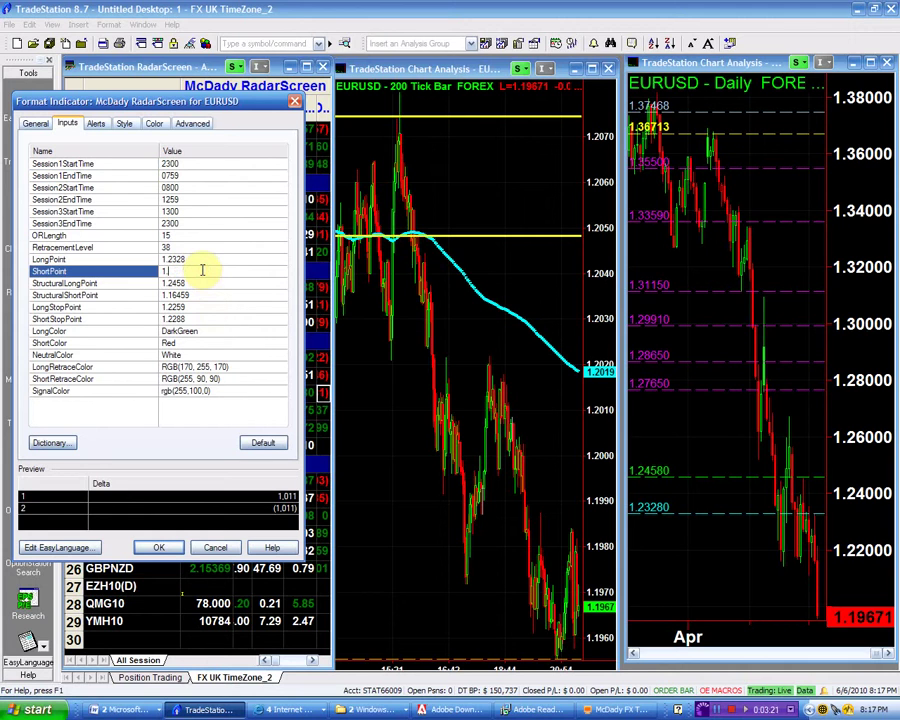
pyautogui.write('1955')
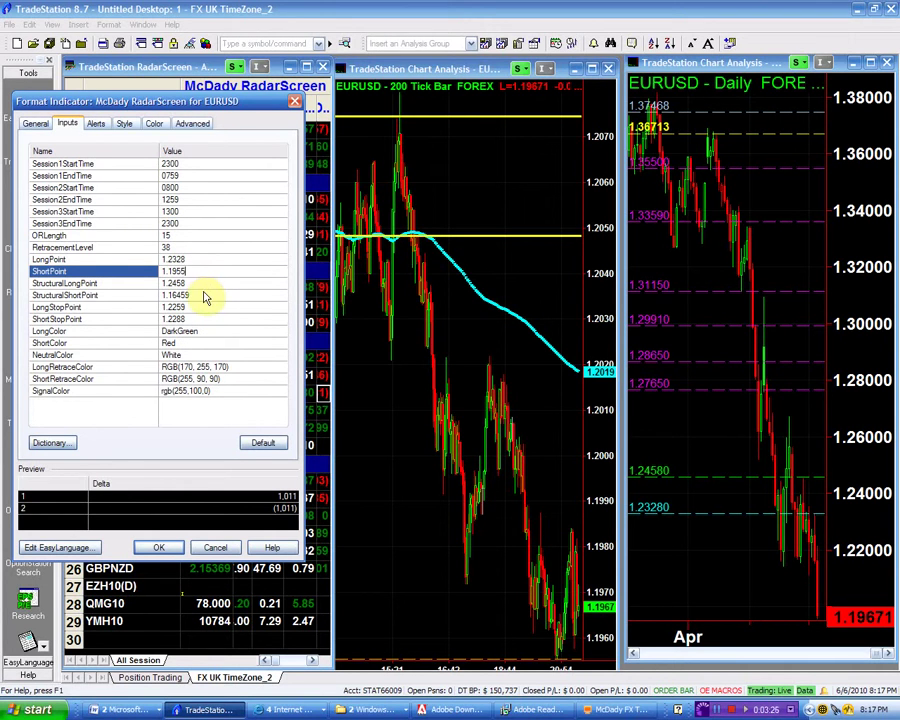
pyautogui.click(183, 428)
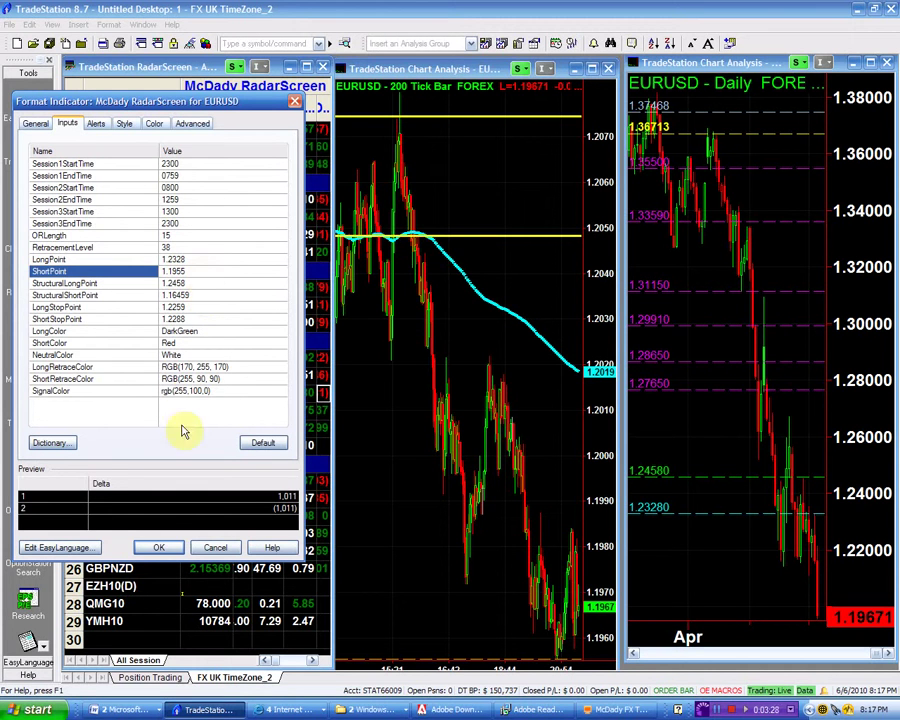
pyautogui.click(160, 547)
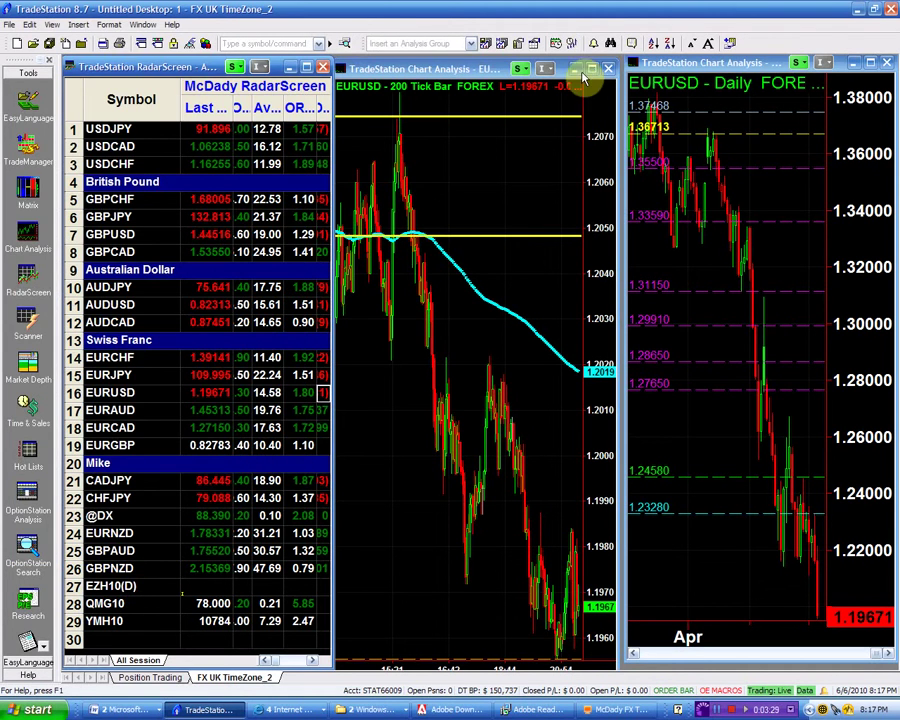
# - Add the text label "BUY 1.21104" to the maximized EURUSD 200 Tick Bar chart, just above the 3DL line beside the latest decline
pyautogui.click(592, 68)
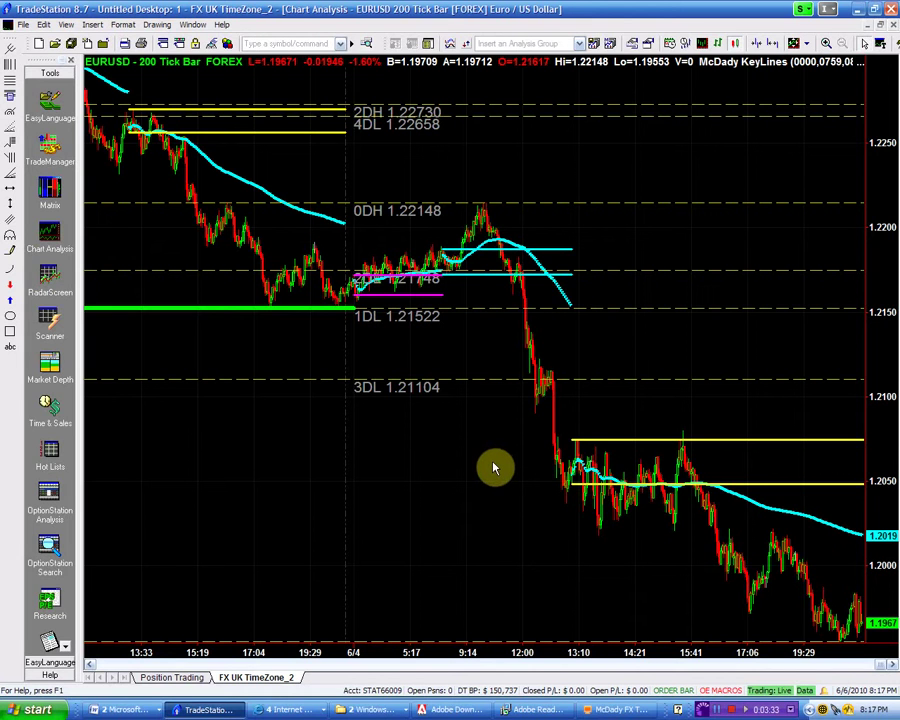
pyautogui.scroll(-2, 493, 468)
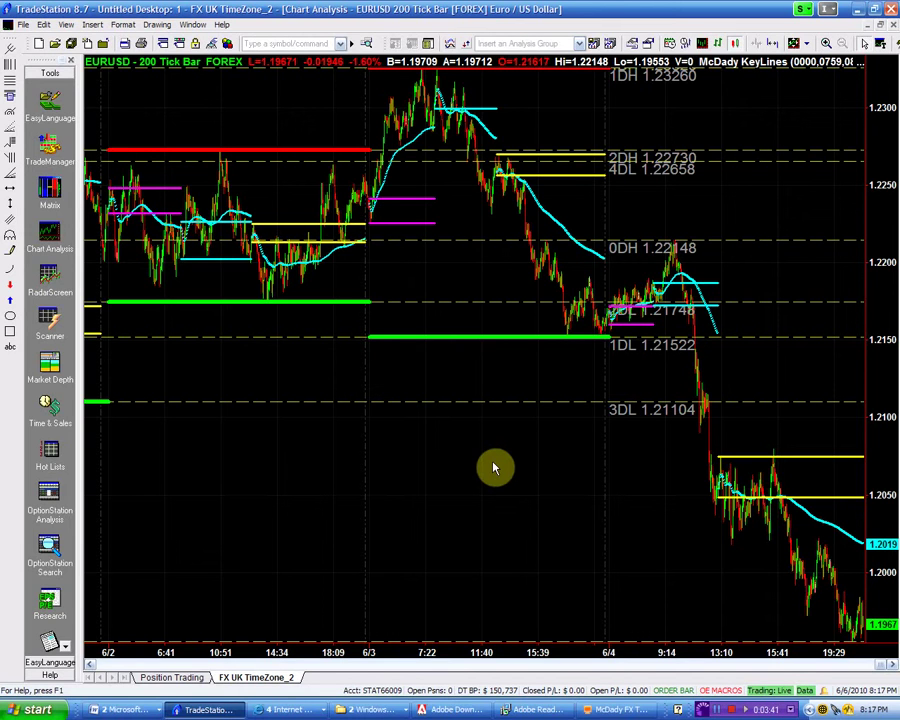
pyautogui.click(10, 350)
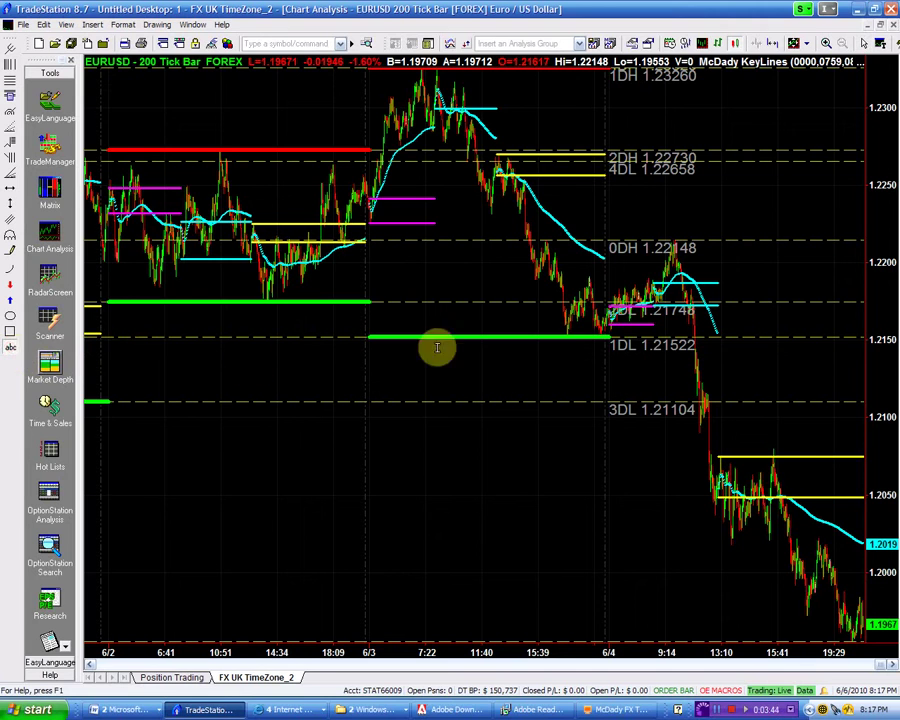
pyautogui.click(805, 377)
pyautogui.write('BUY')
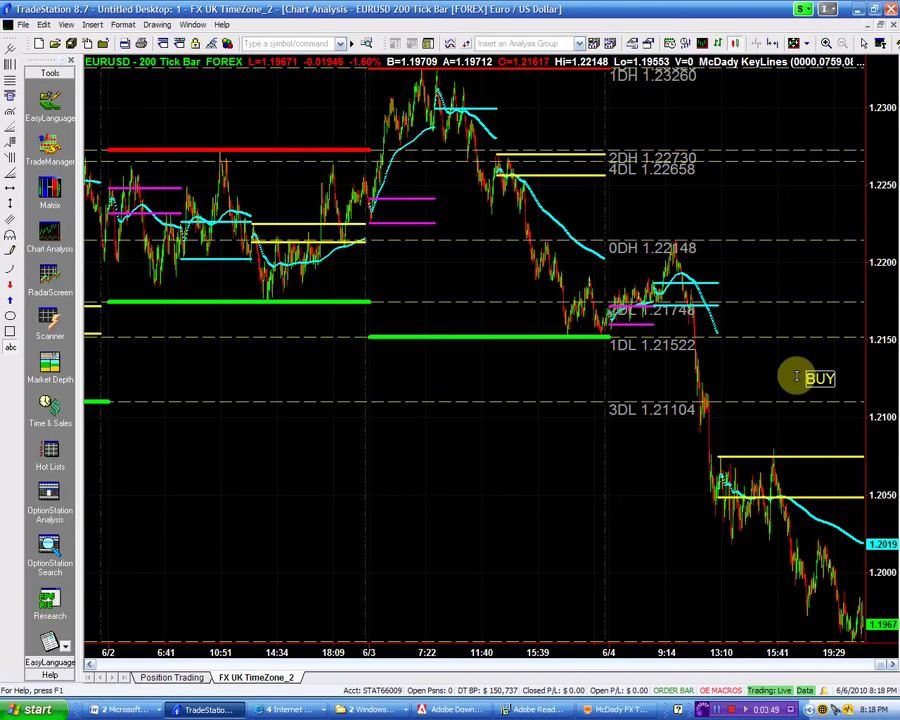
pyautogui.write(' 1.21')
pyautogui.click(744, 374)
pyautogui.moveTo(800, 376); pyautogui.dragTo(765, 381)
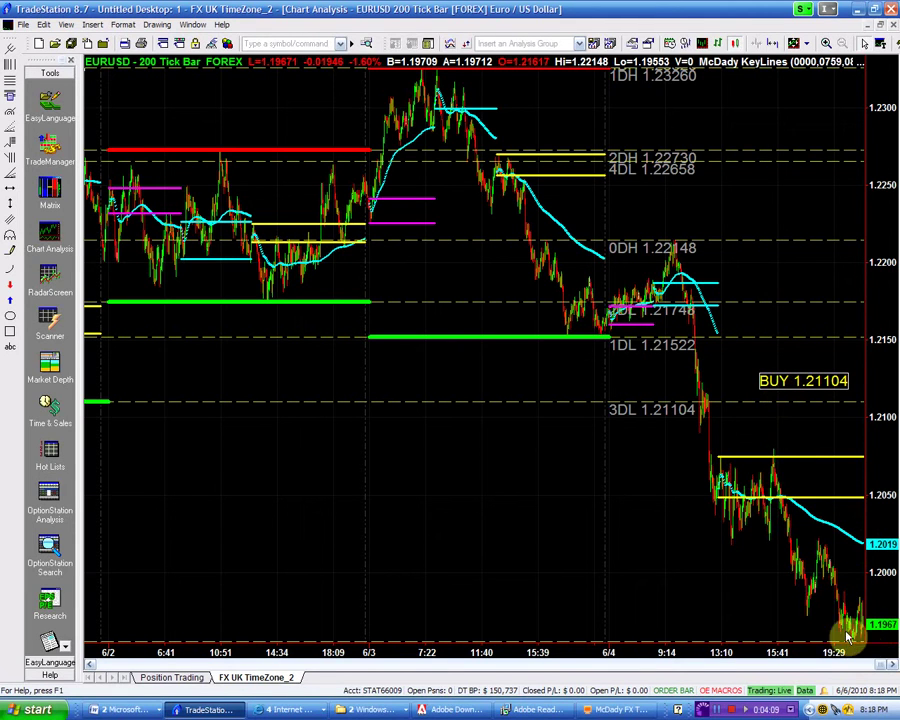
# - Return to the tiled workspace and set ShortStopPoint to 1.2020 in the McDady RadarScreen indicator inputs for EURUSD
pyautogui.click(882, 22)
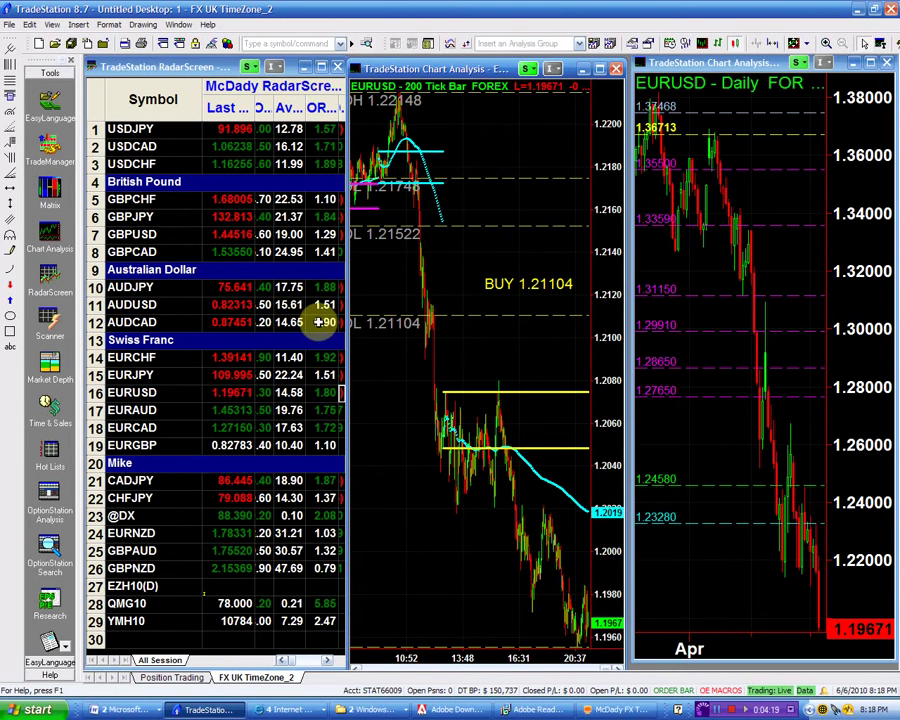
pyautogui.click(332, 390)
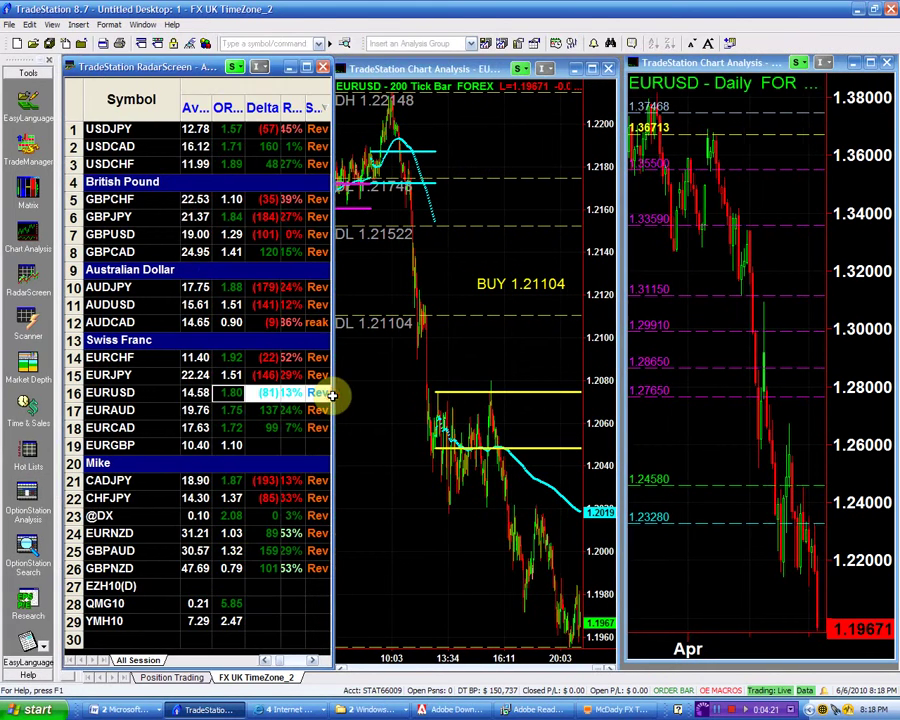
pyautogui.doubleClick(316, 394)
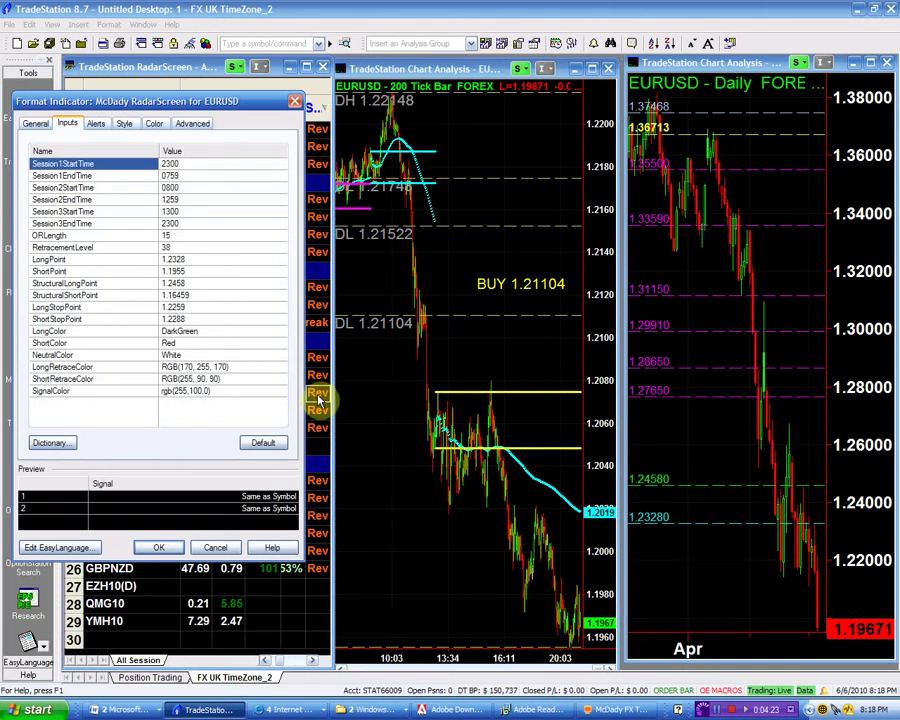
pyautogui.click(196, 318)
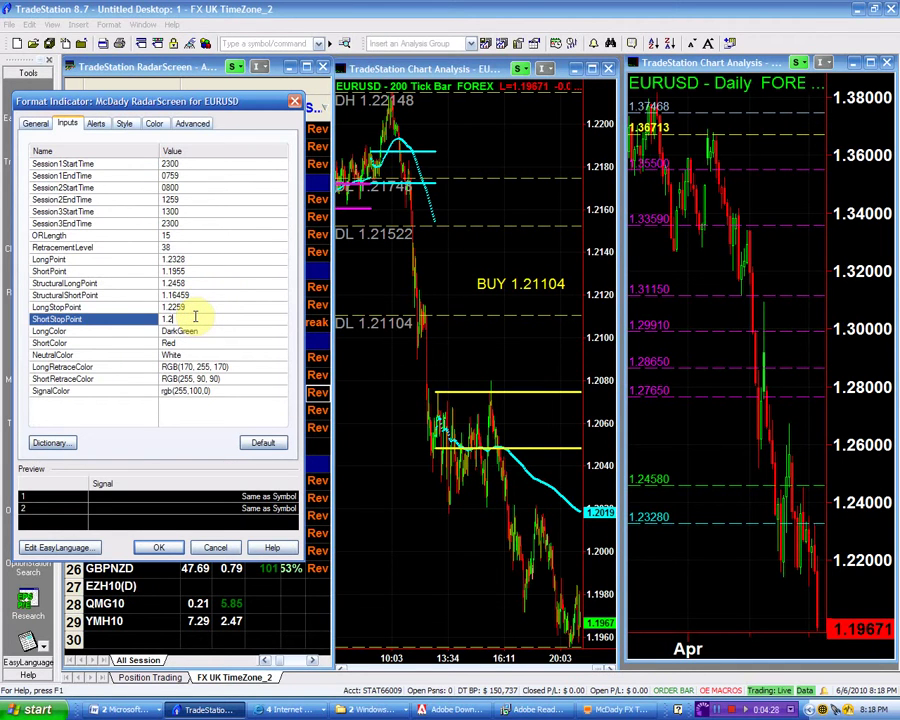
pyautogui.write('1.2020')
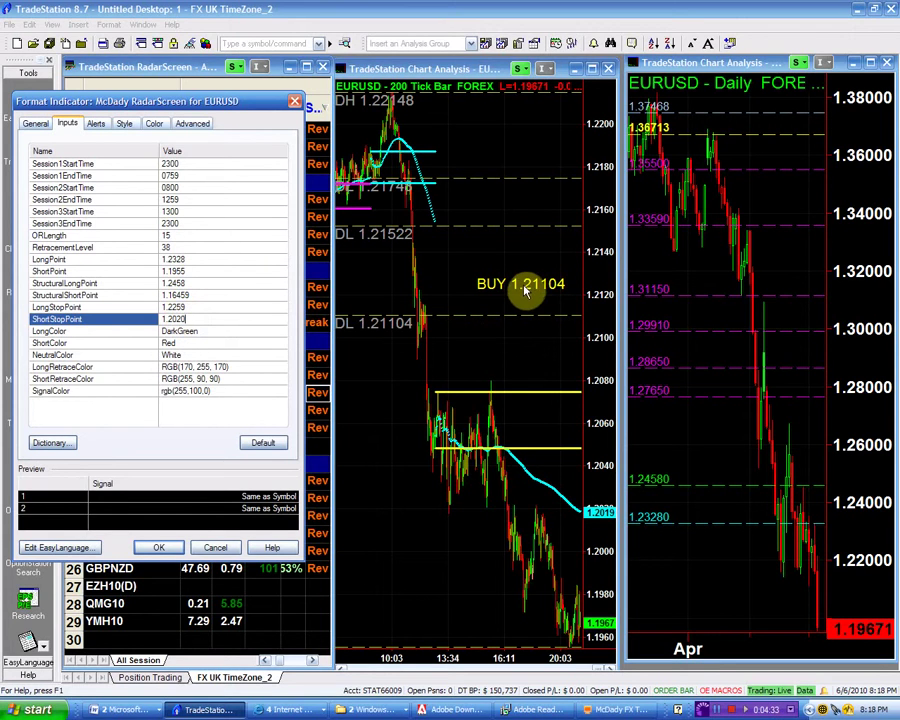
# - Set LongPoint to 1.21104 and LongStopPoint to 1.2040 in the EURUSD indicator inputs
pyautogui.click(205, 259)
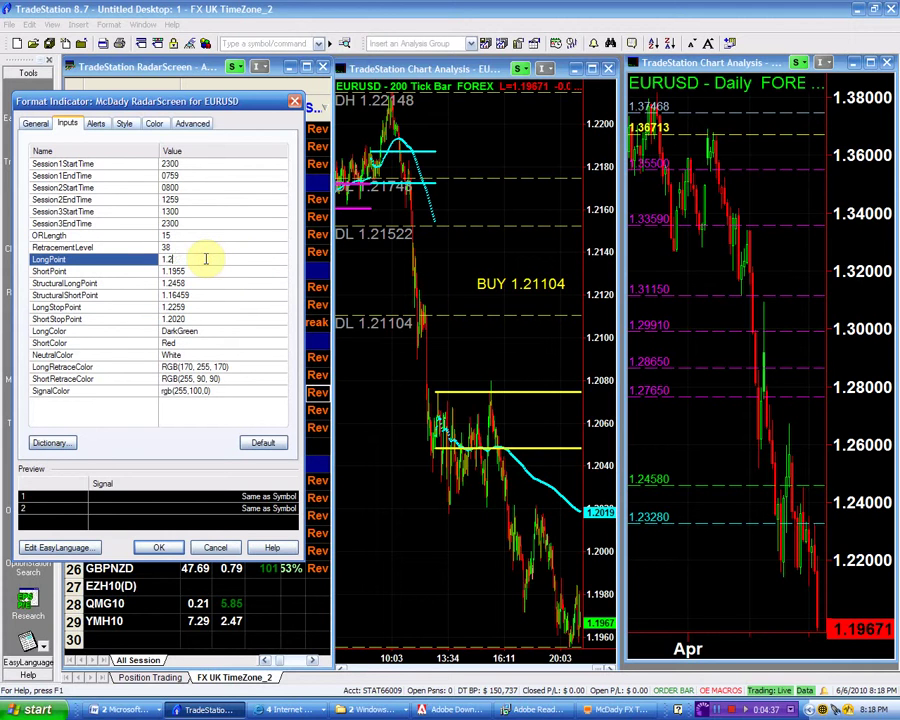
pyautogui.write('1104')
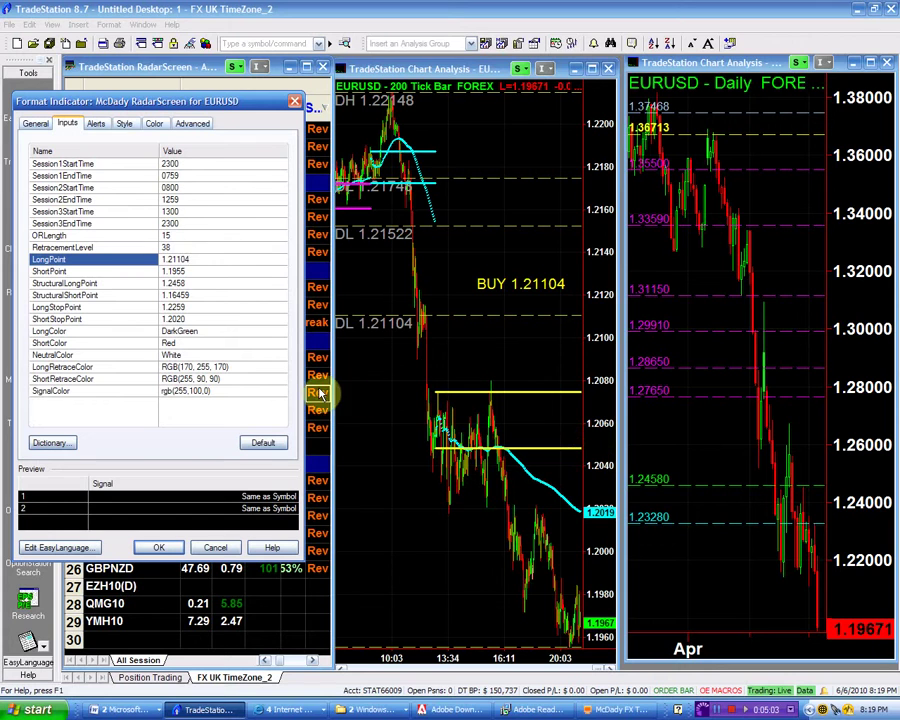
pyautogui.click(186, 308)
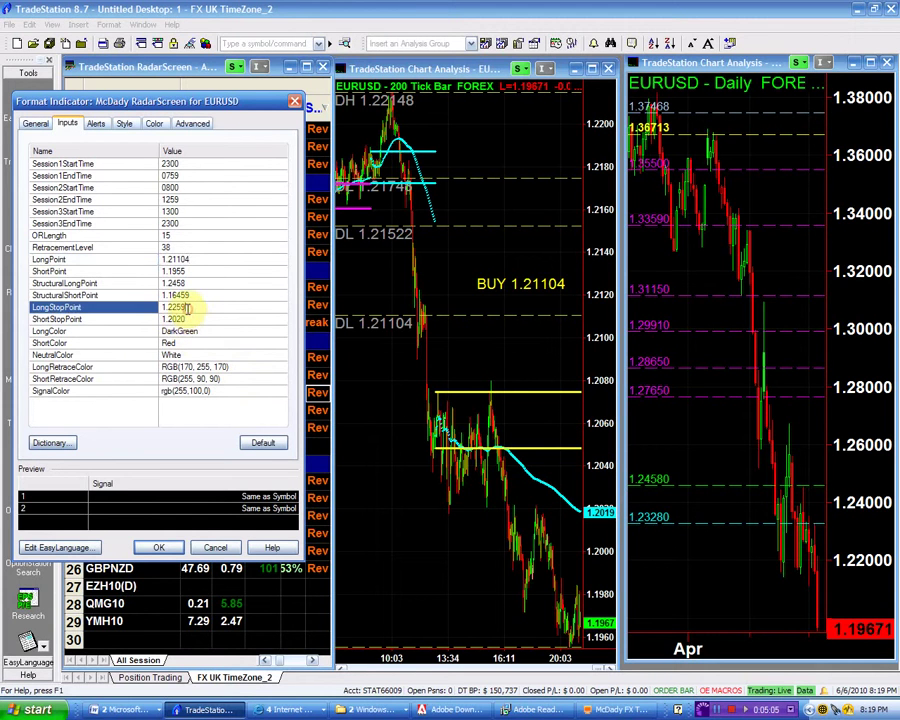
pyautogui.write('040')
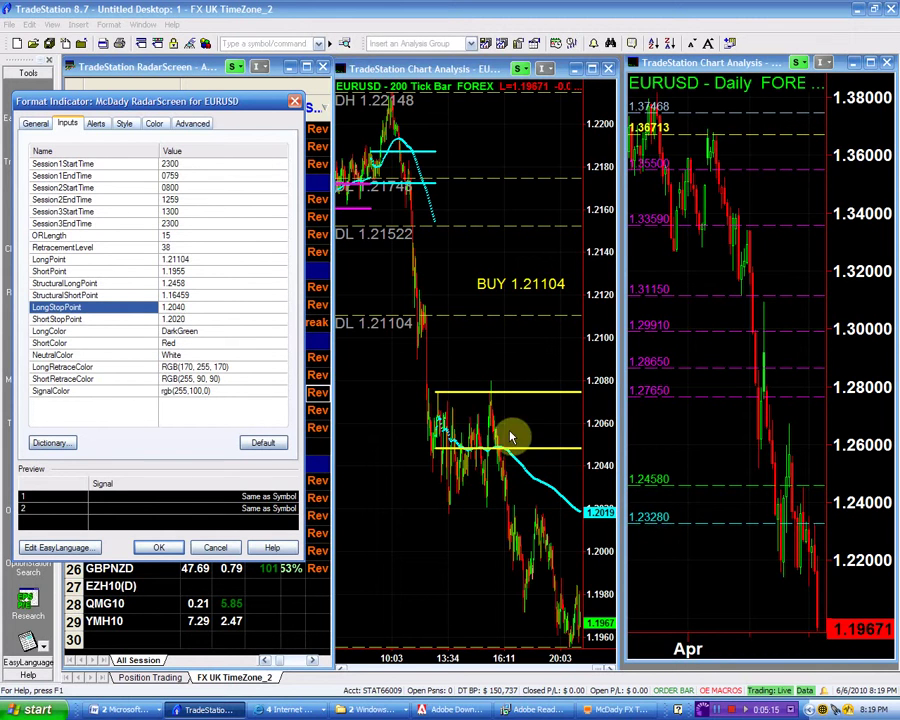
# - Set StructuralLongPoint to 1.2328 for EURUSD and apply the indicator inputs
pyautogui.click(219, 283)
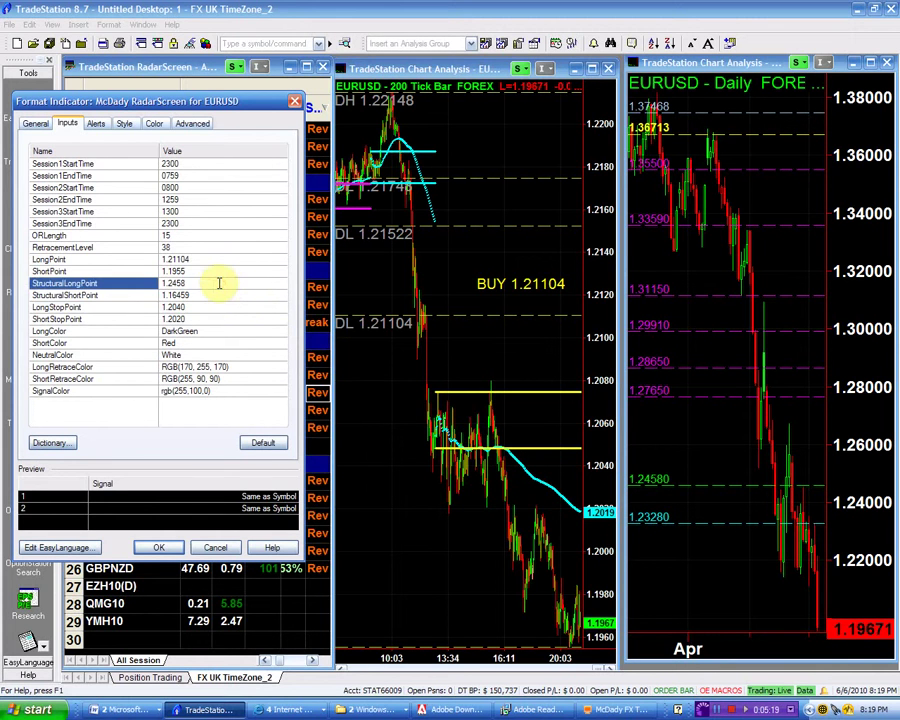
pyautogui.write('2')
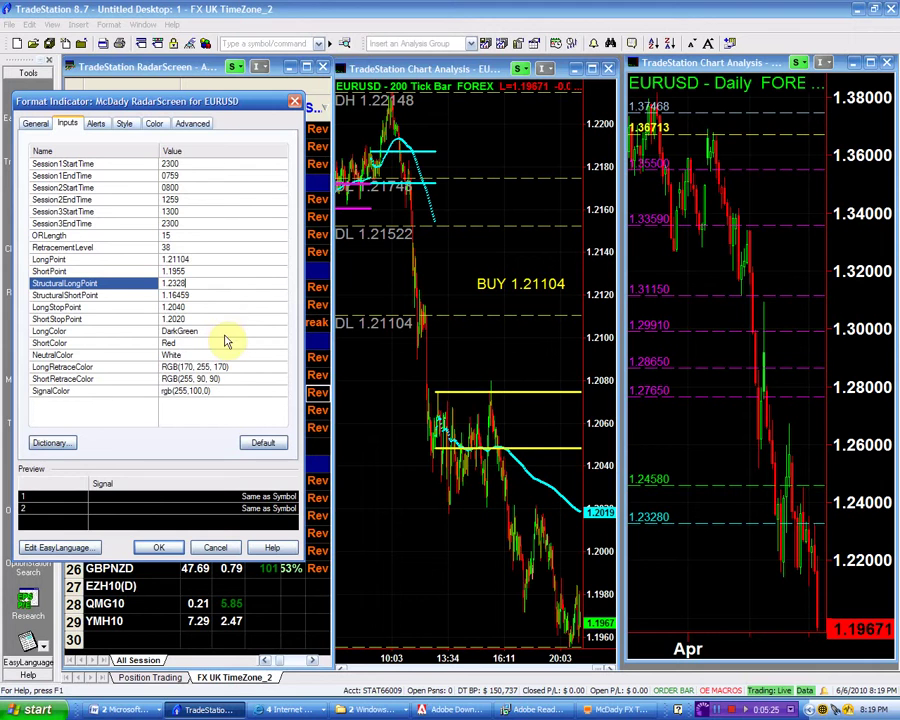
pyautogui.click(161, 551)
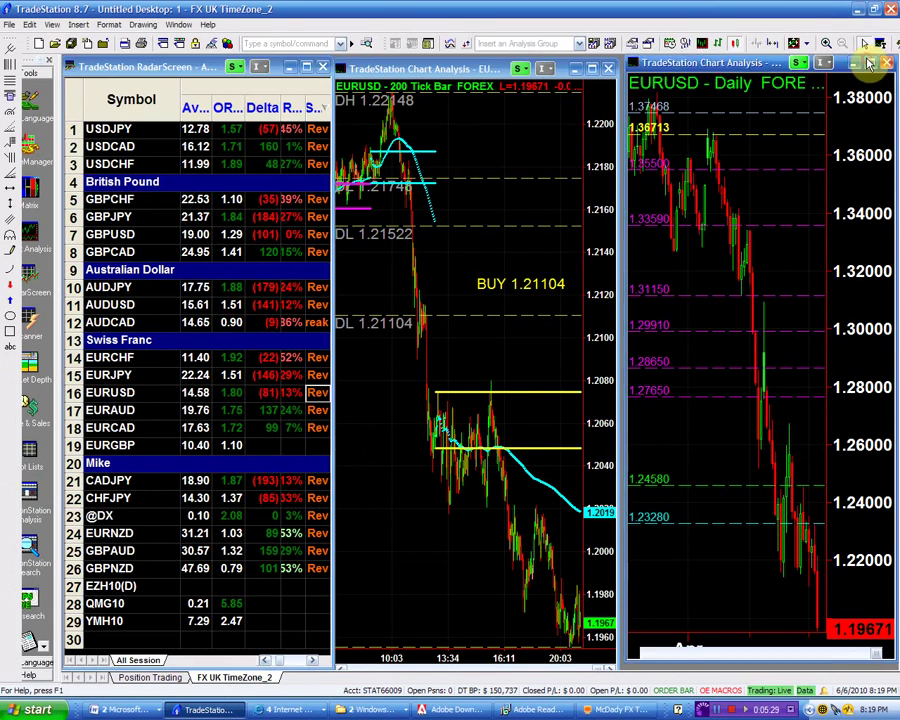
# - Maximize the EURUSD Daily chart, compress its bars to show several years, and change its interval to weekly
pyautogui.click(870, 63)
pyautogui.press('Down')
pyautogui.press('Down')
pyautogui.press('Down')
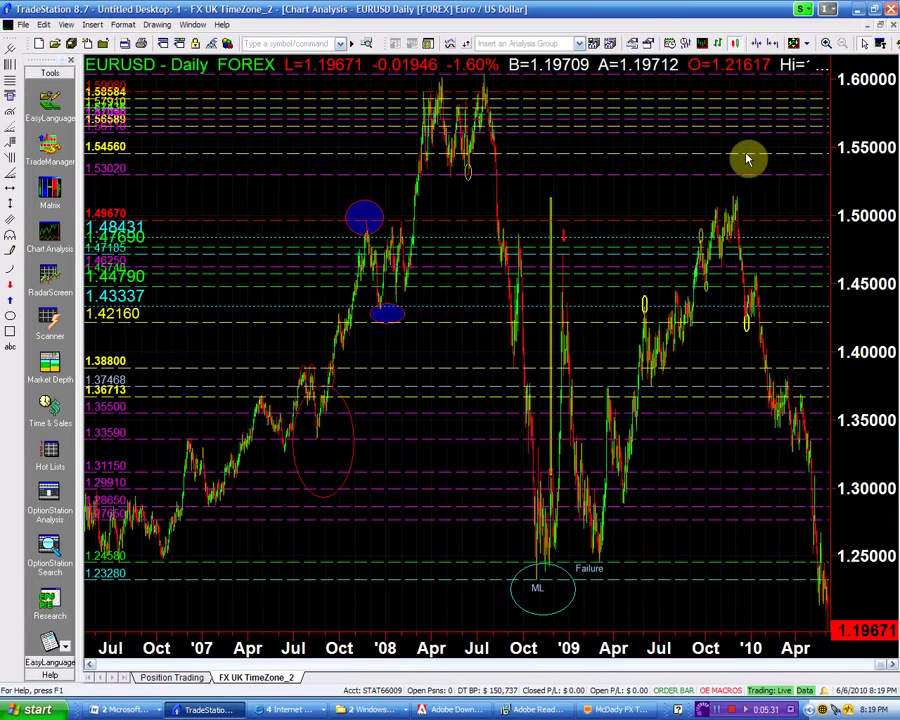
pyautogui.click(689, 43)
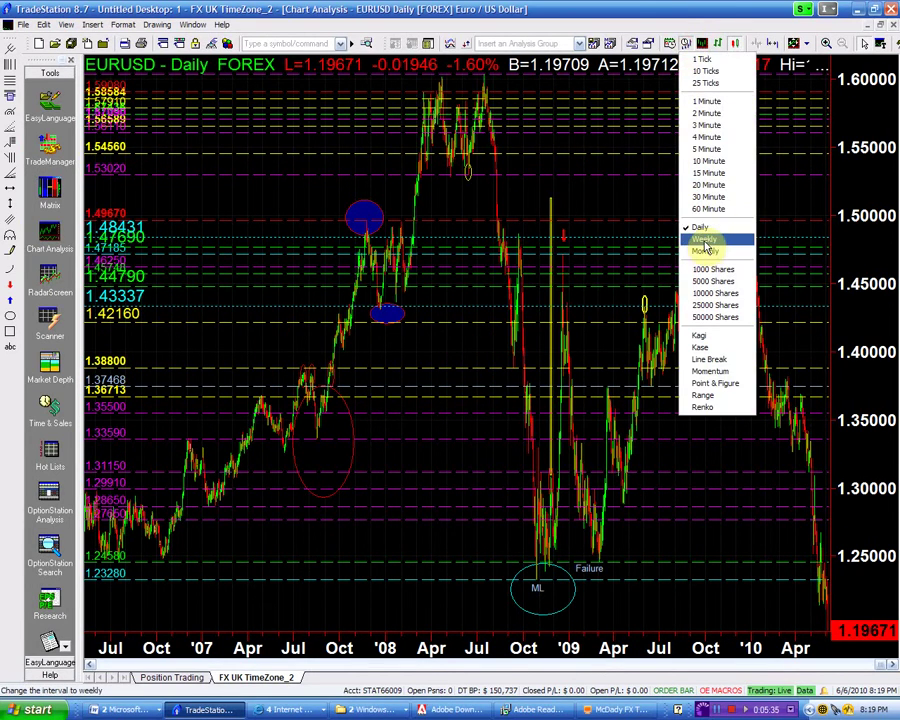
pyautogui.click(704, 240)
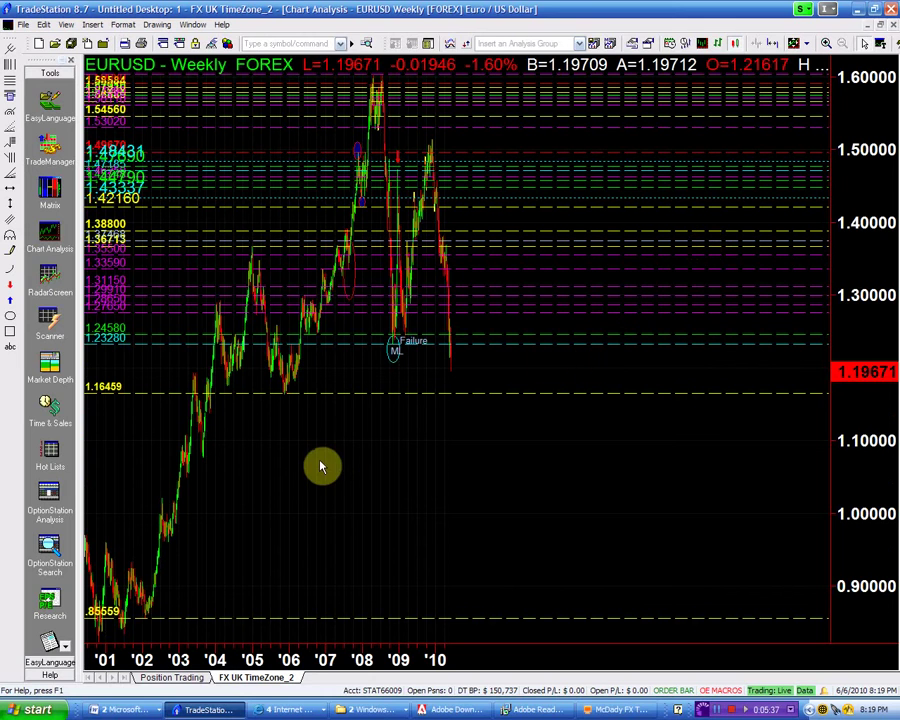
# - Set the price of the yellow horizontal line at the late-2005 low on the weekly chart to 1.1638
pyautogui.moveTo(300, 453); pyautogui.dragTo(292, 398)
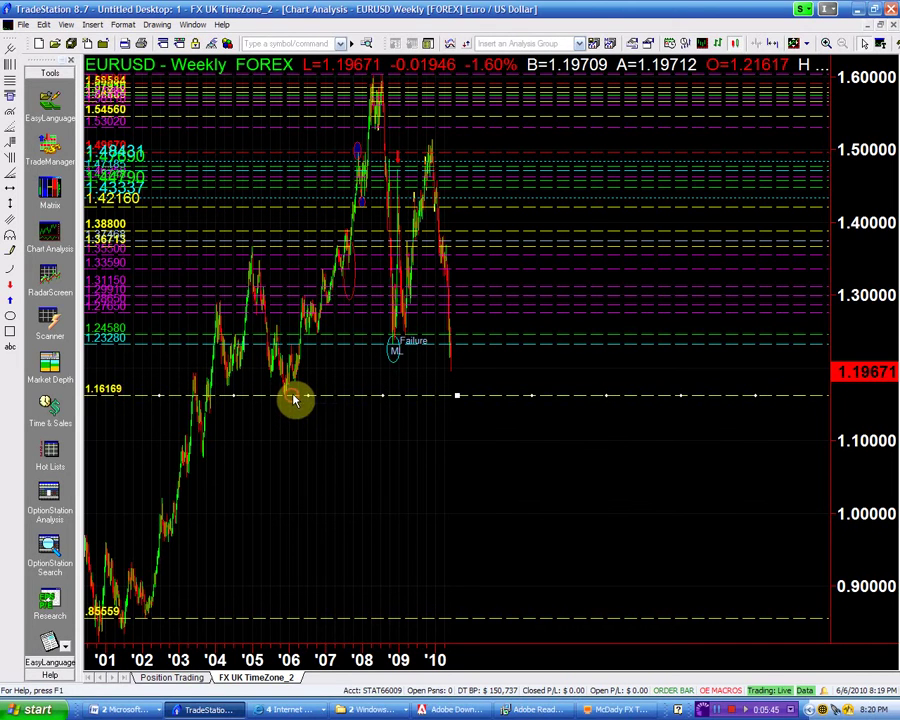
pyautogui.doubleClick(294, 397)
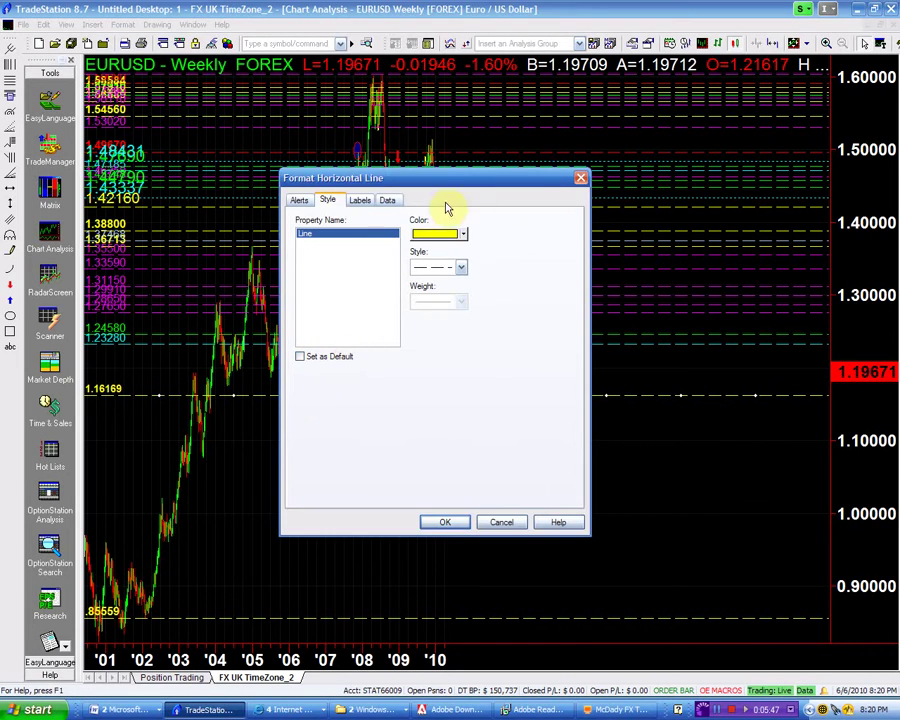
pyautogui.click(388, 201)
pyautogui.click(546, 287)
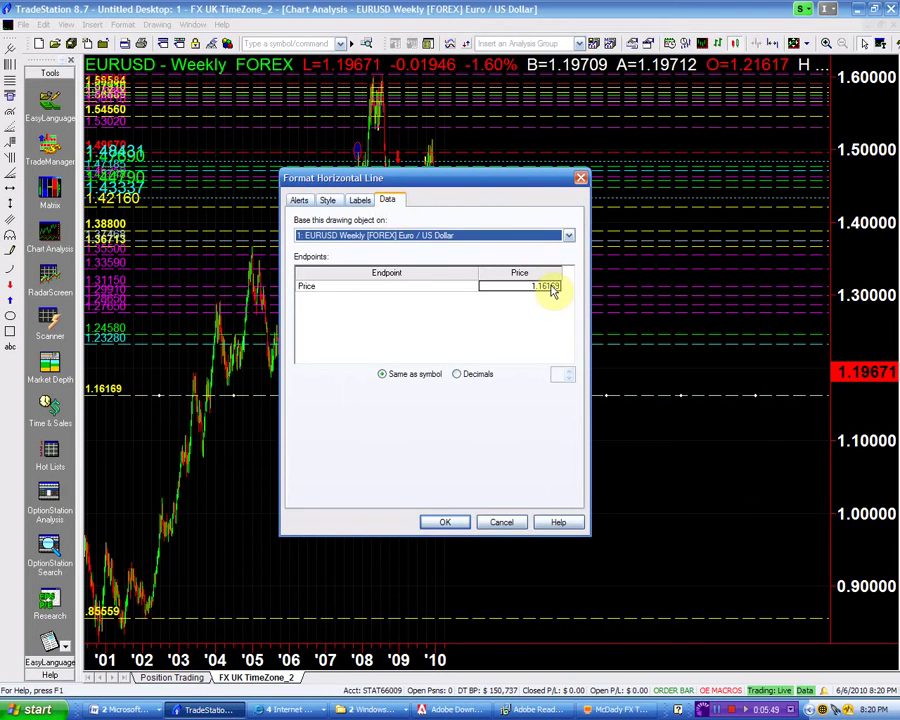
pyautogui.click(549, 286)
pyautogui.click(550, 286)
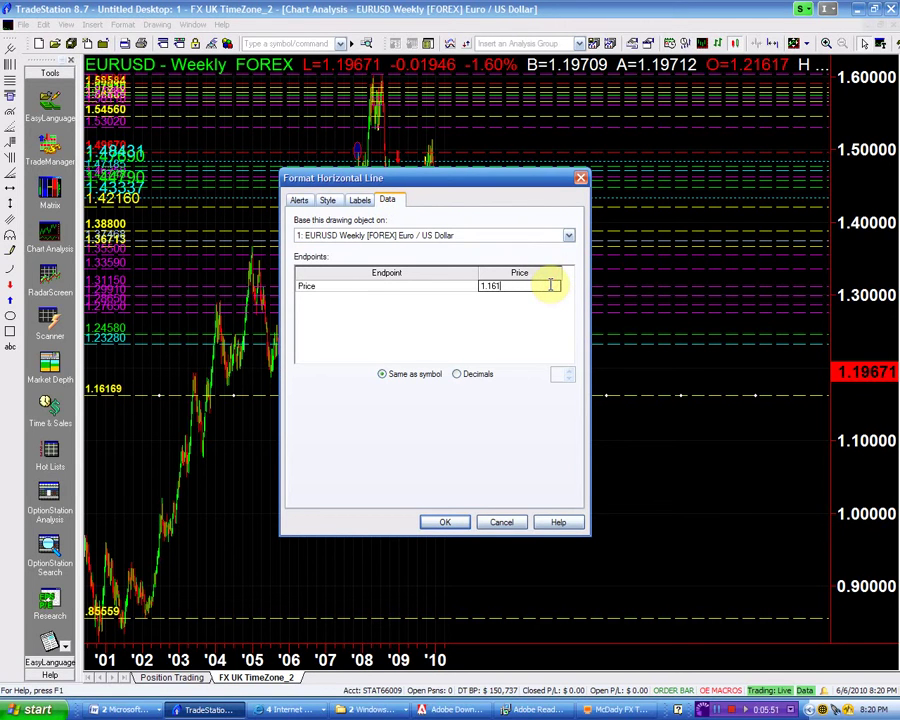
pyautogui.write('38')
# - Give the horizontal line at the late-2005 low a cyan colour and a short-dashed style, and apply the formatting
pyautogui.click(339, 203)
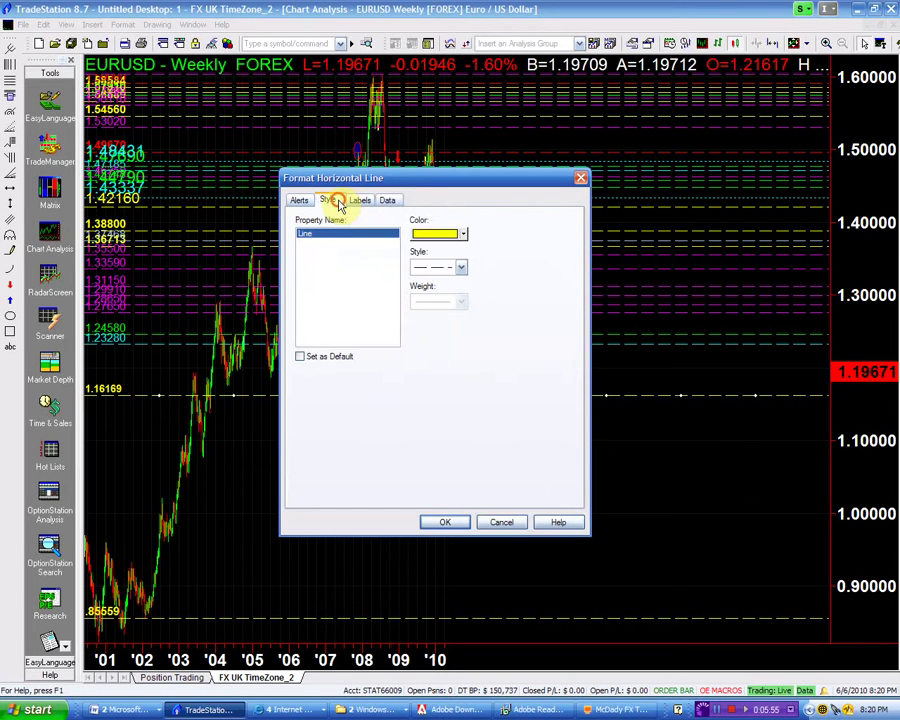
pyautogui.click(424, 235)
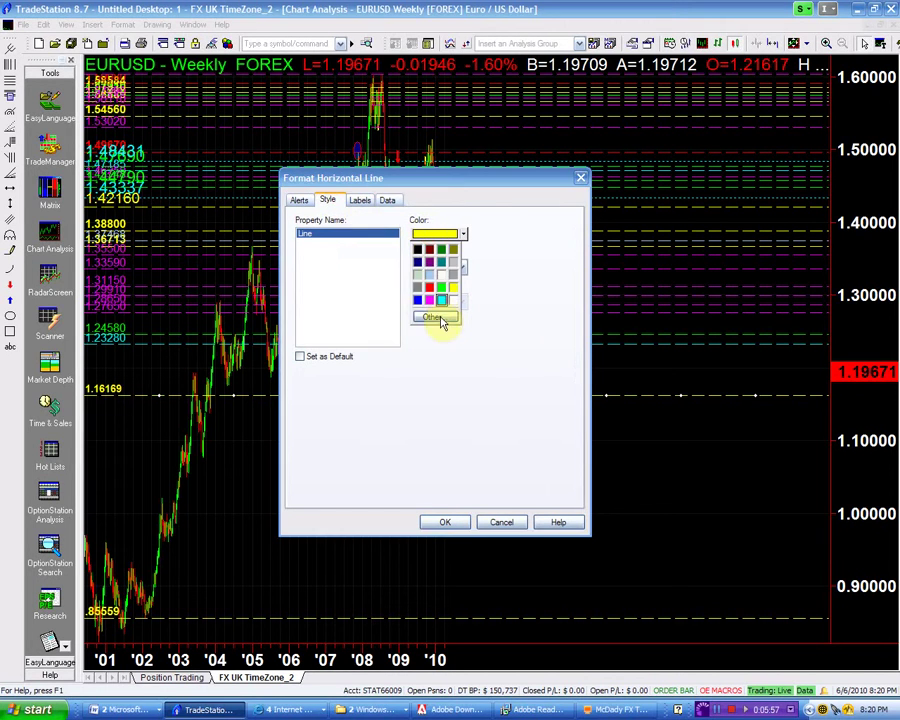
pyautogui.click(441, 299)
pyautogui.click(438, 270)
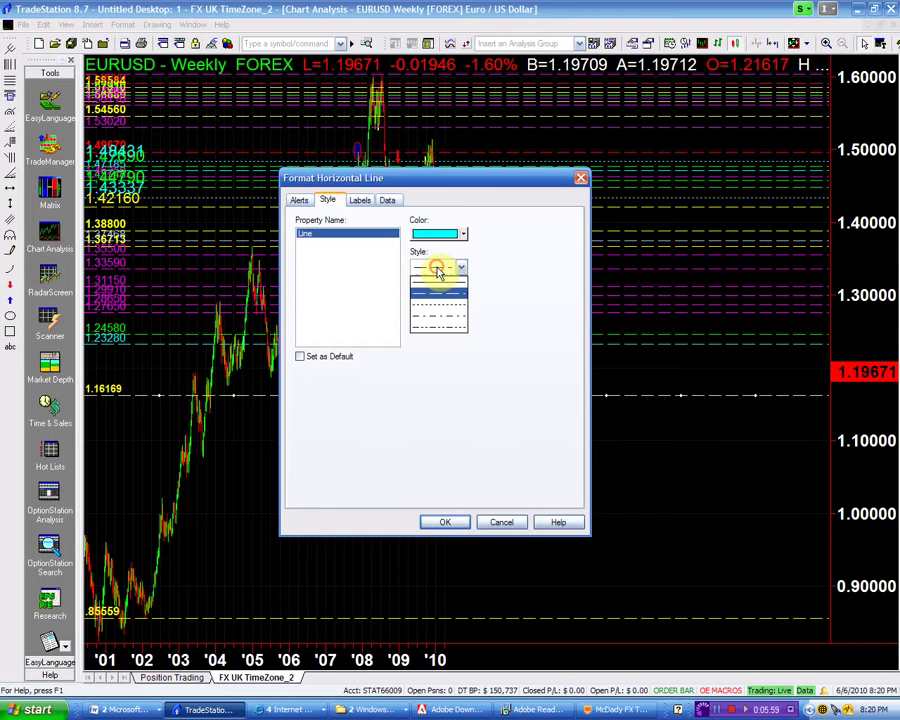
pyautogui.click(437, 306)
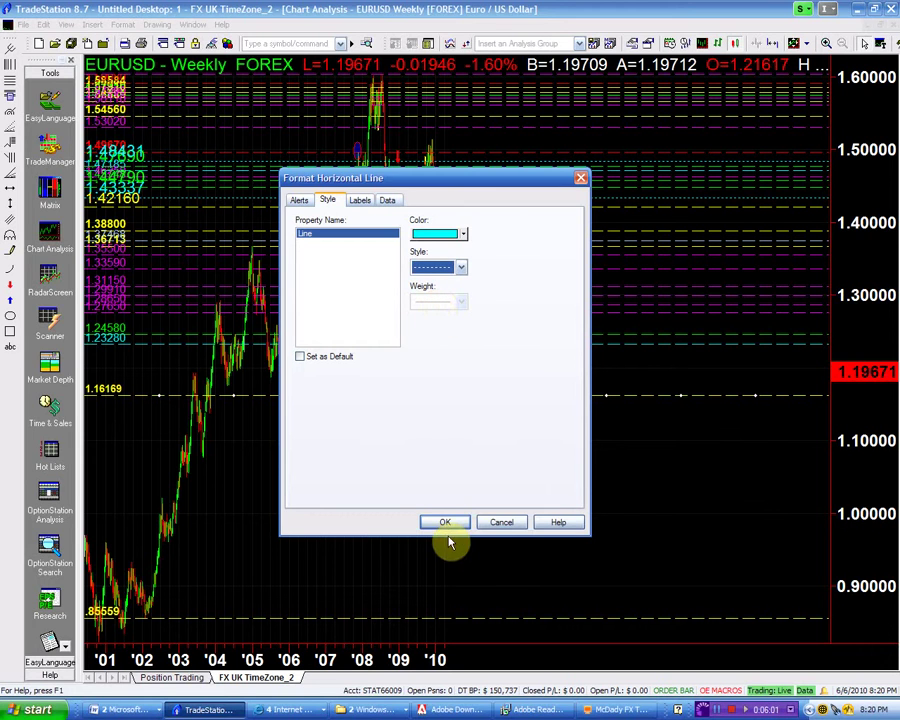
pyautogui.click(446, 524)
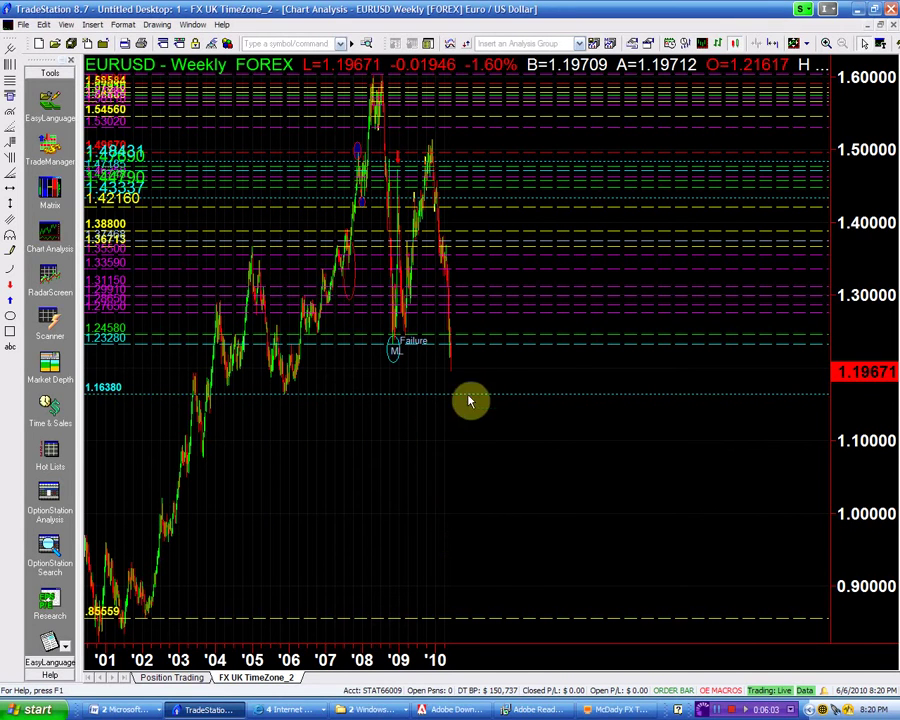
# - Draw an ellipse around the late-2005 low where price meets the cyan 1.16380 line on the weekly chart
pyautogui.click(10, 315)
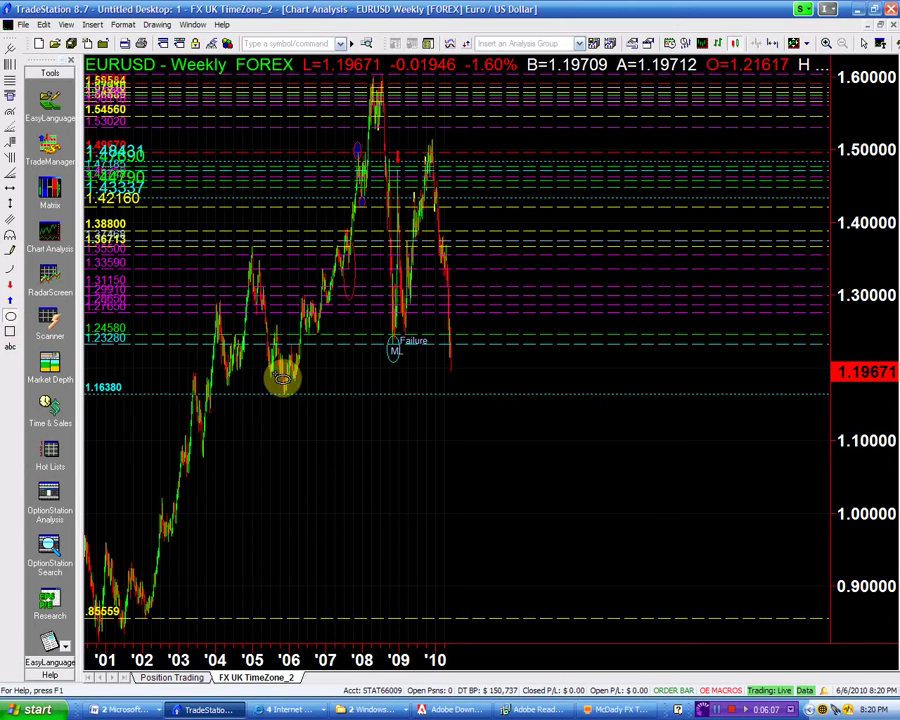
pyautogui.moveTo(270, 378); pyautogui.dragTo(302, 410)
pyautogui.scroll(2, 456, 156)
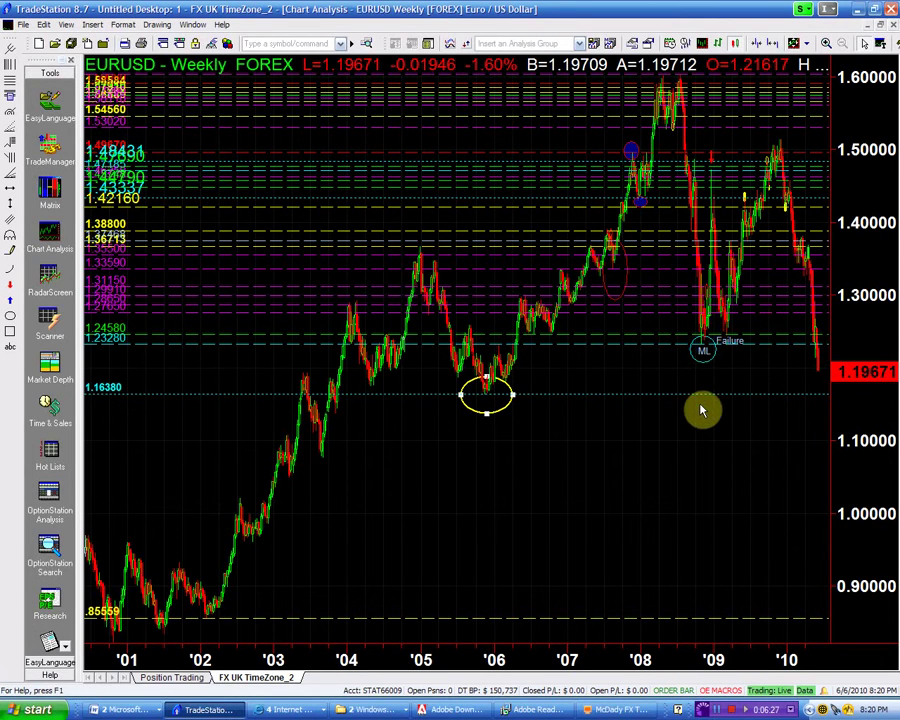
# - Check the October 2008 bar's data near the ML low and add a horizontal line at .97738 to the weekly chart
pyautogui.click(706, 442)
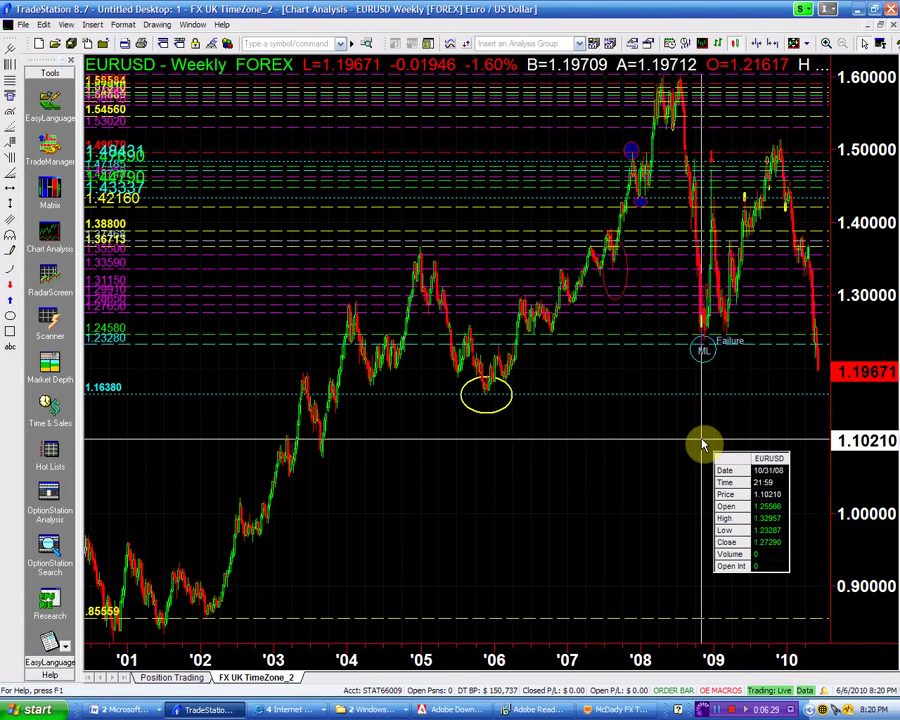
pyautogui.click(701, 438)
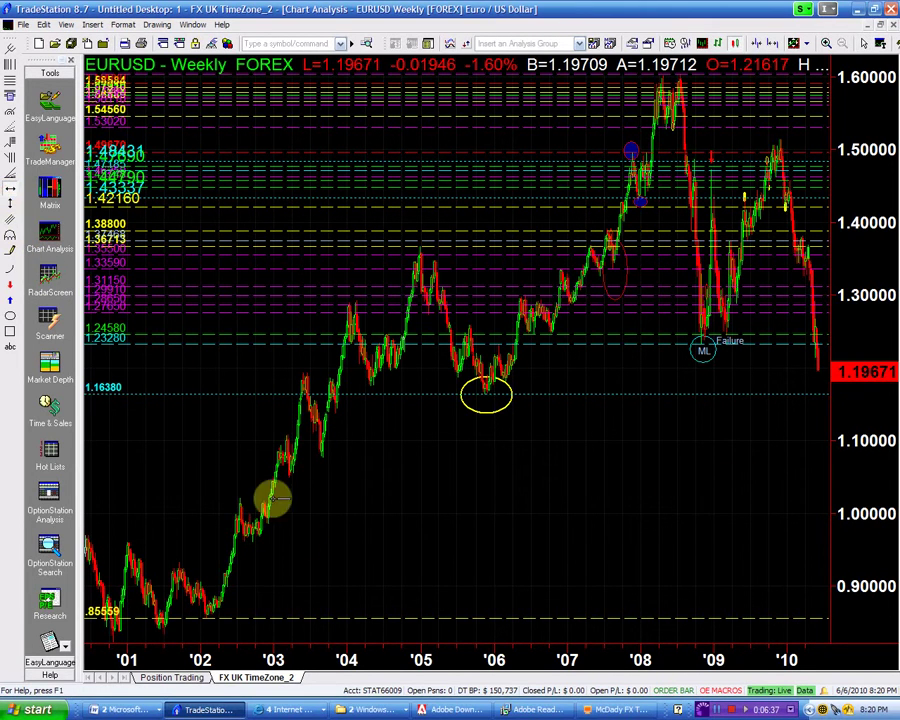
pyautogui.click(315, 528)
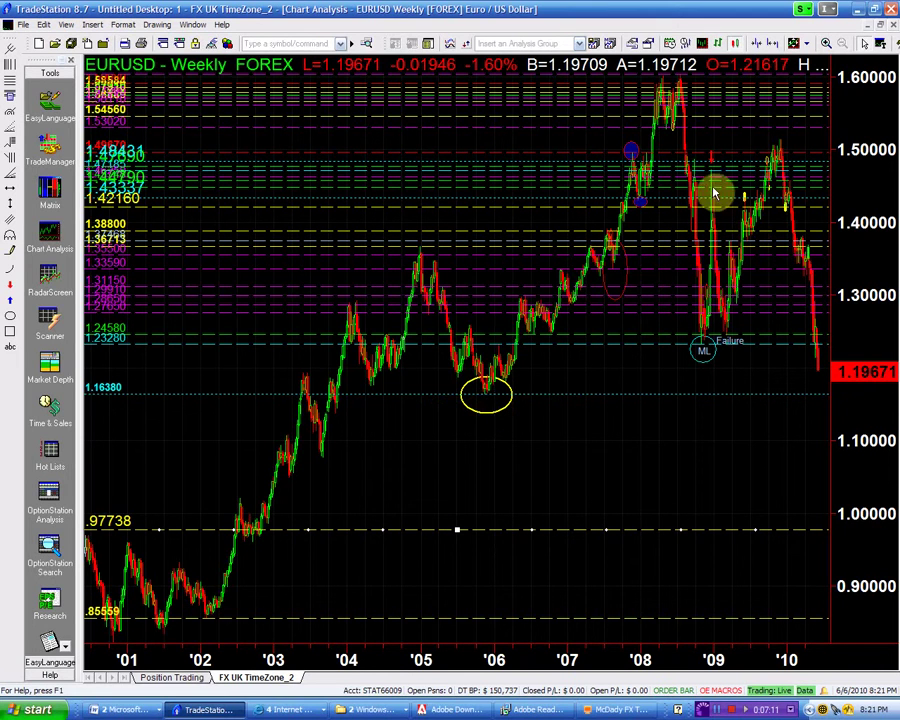
# - Maximize the RadarScreen window, set StructuralShortPoint to 1.1638 in the EURUSD indicator inputs, and apply it
pyautogui.click(880, 24)
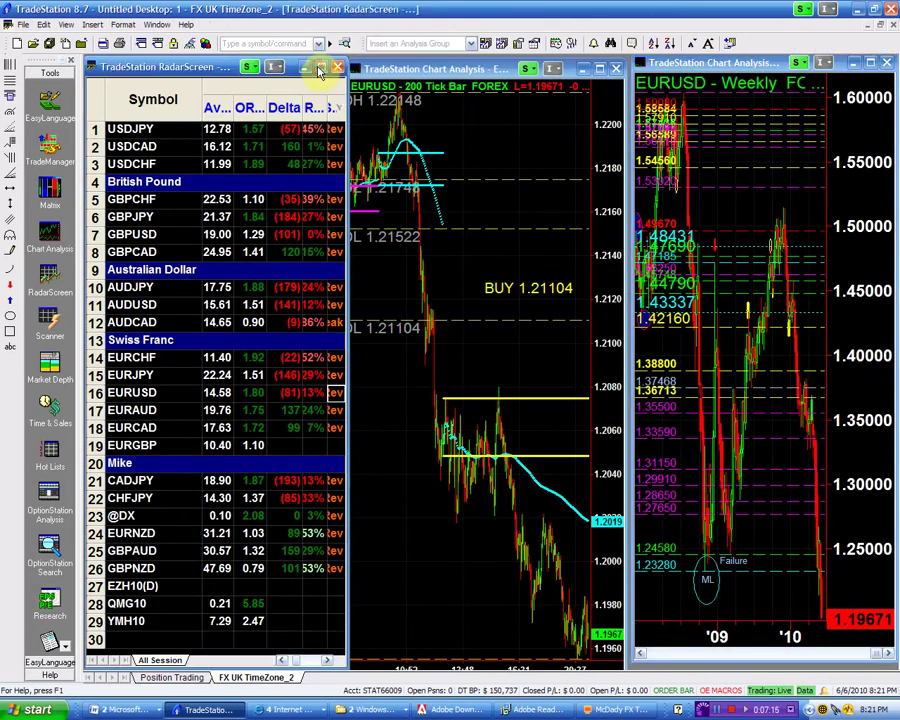
pyautogui.click(321, 68)
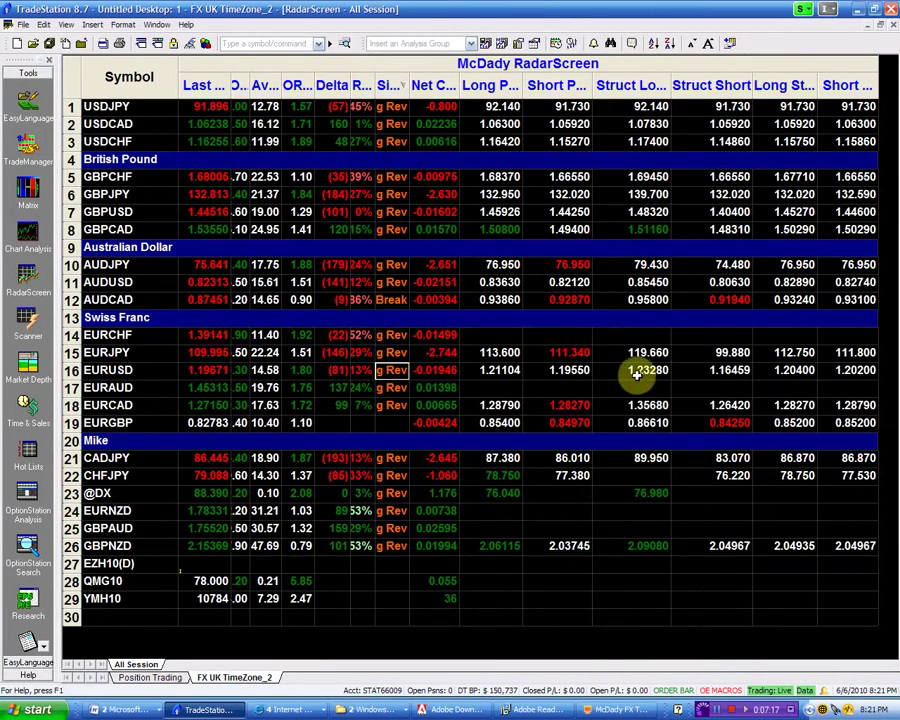
pyautogui.click(710, 372)
pyautogui.doubleClick(710, 372)
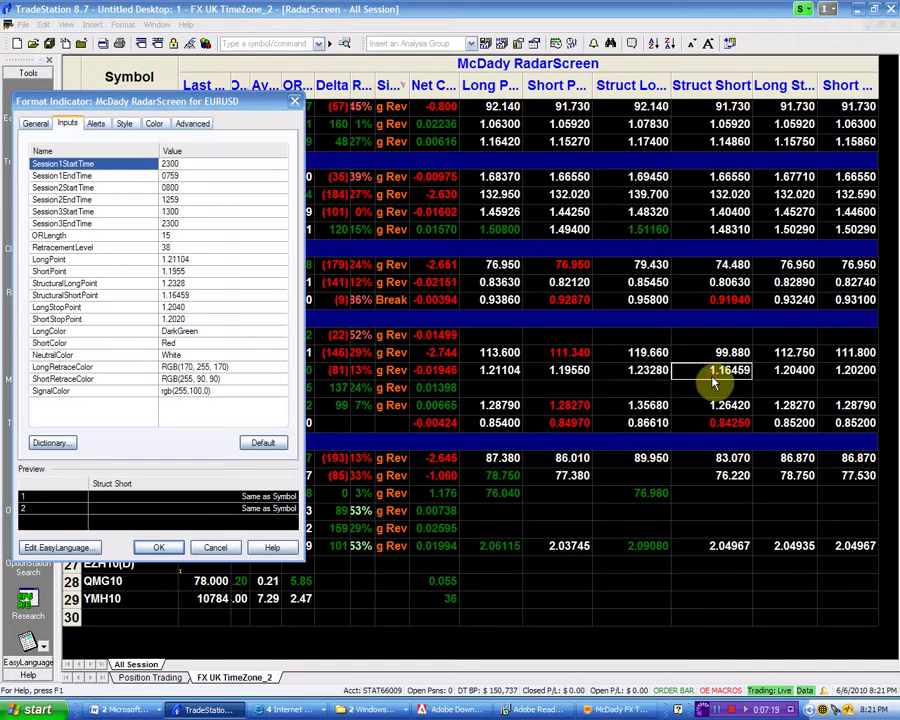
pyautogui.click(200, 295)
pyautogui.press('BackSpace')
pyautogui.press('BackSpace')
pyautogui.press('BackSpace')
pyautogui.write('38')
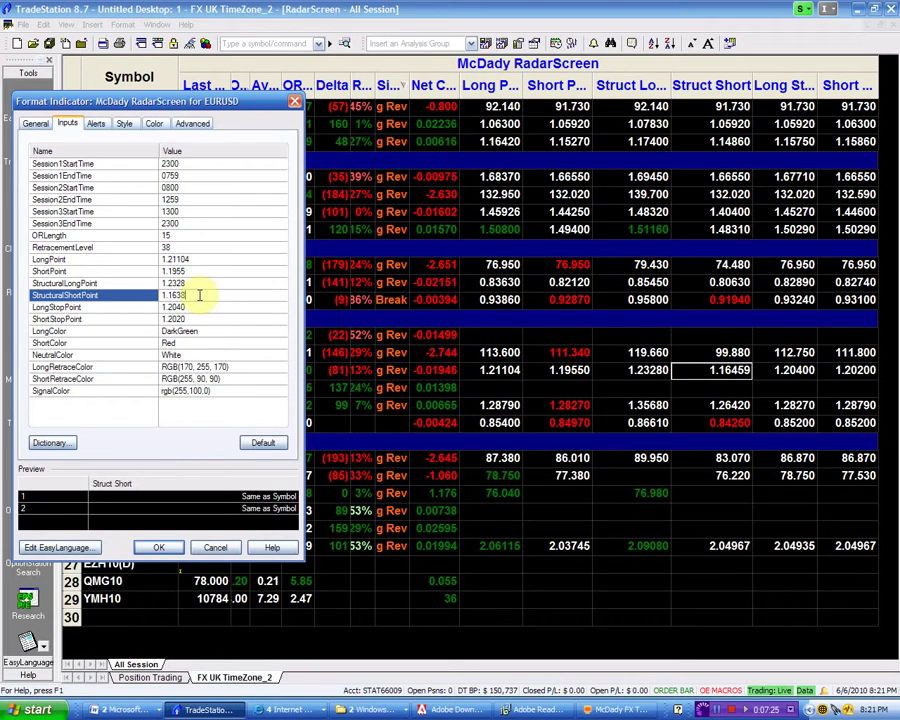
pyautogui.press('Return')
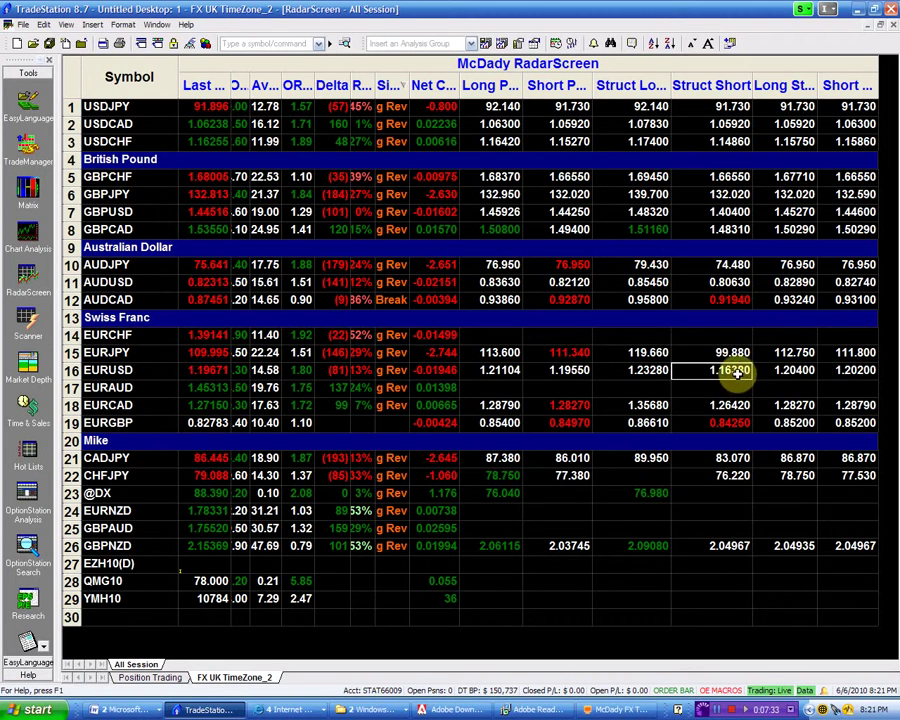
# - Review EURUSD's long point, short point, long stop and short stop values in the RadarScreen
pyautogui.click(499, 366)
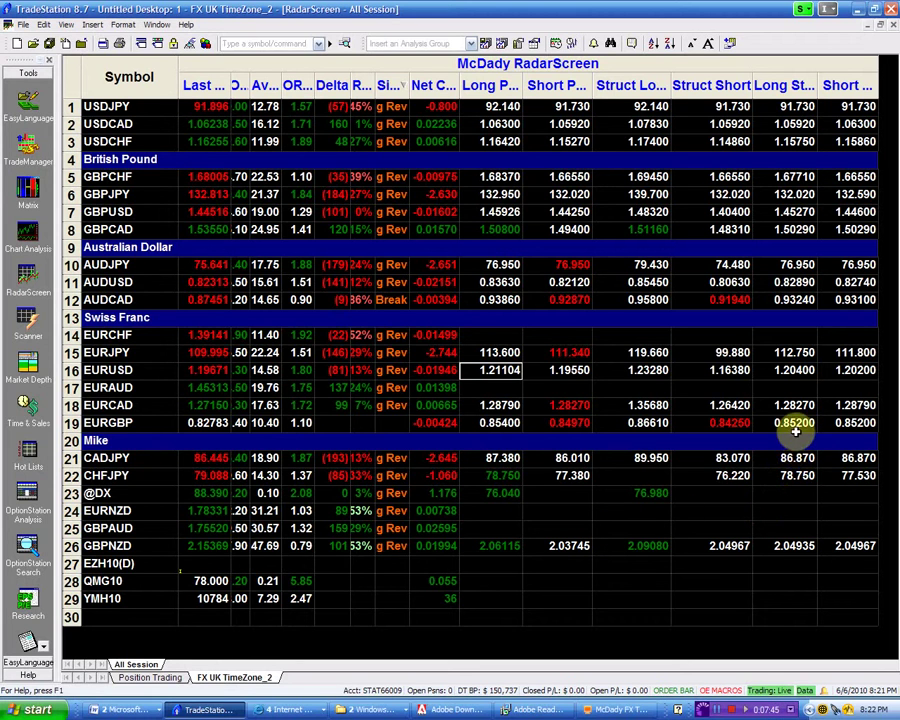
pyautogui.click(794, 370)
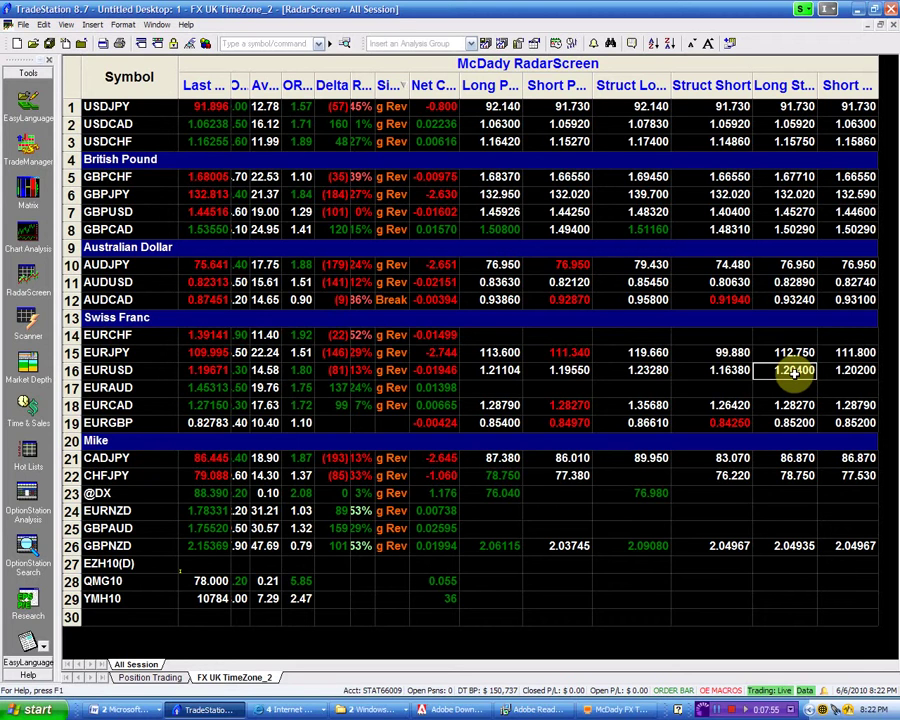
pyautogui.click(568, 368)
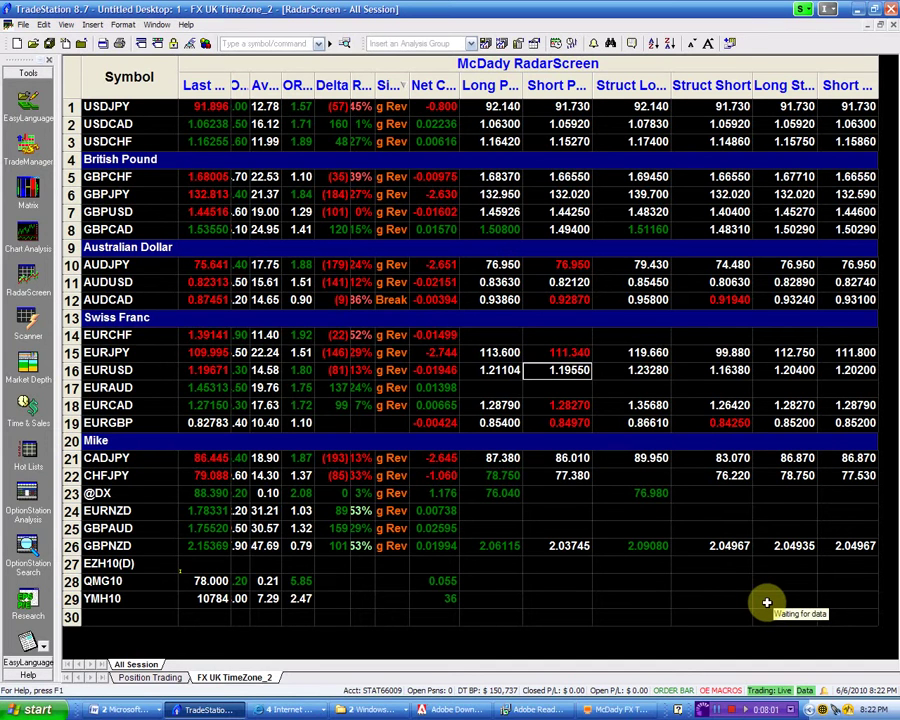
pyautogui.click(793, 371)
pyautogui.click(853, 370)
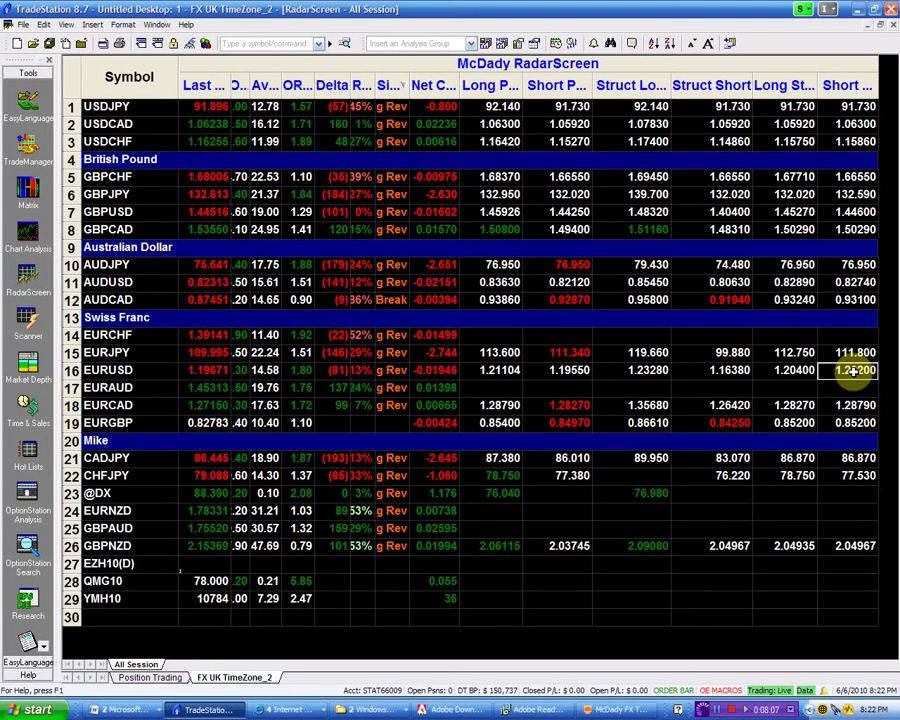